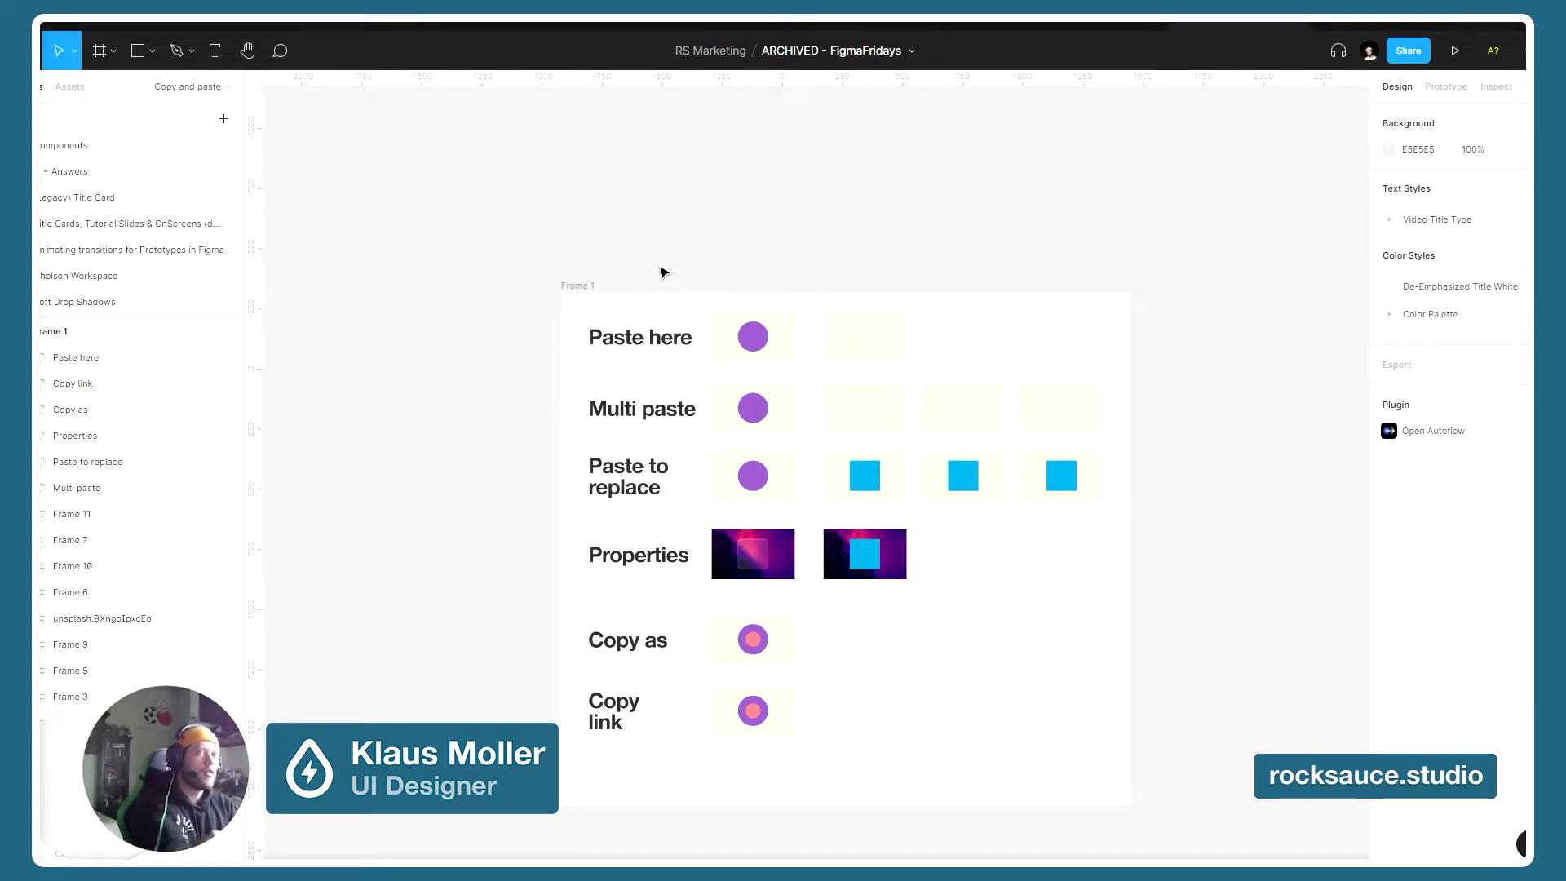
- Copy the purple circle in the first frame of the Paste here row
left_click(574, 292)
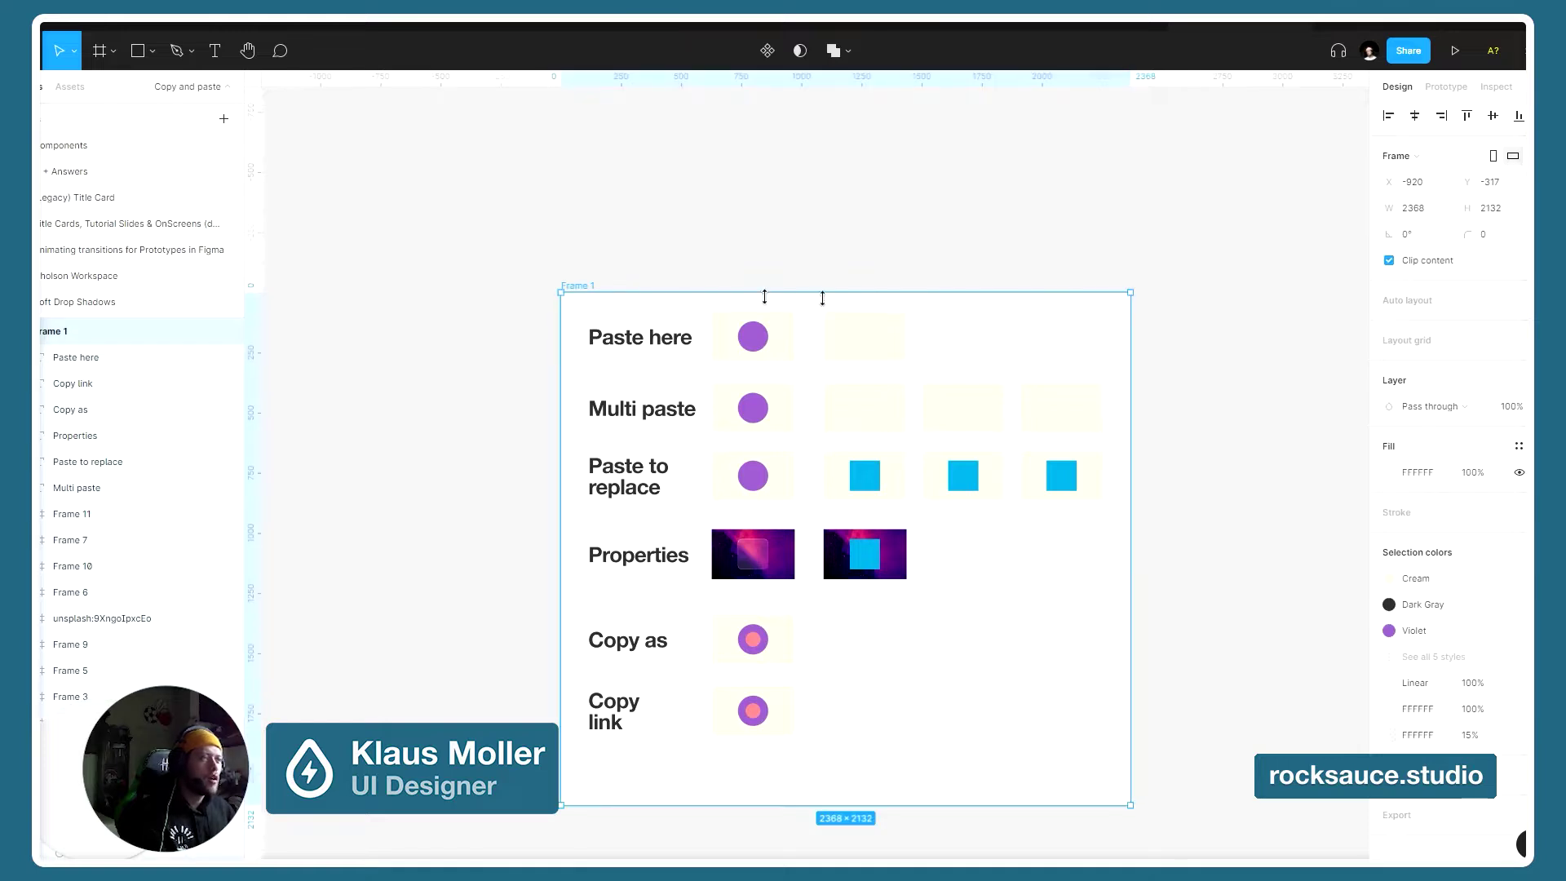
key("shift+2")
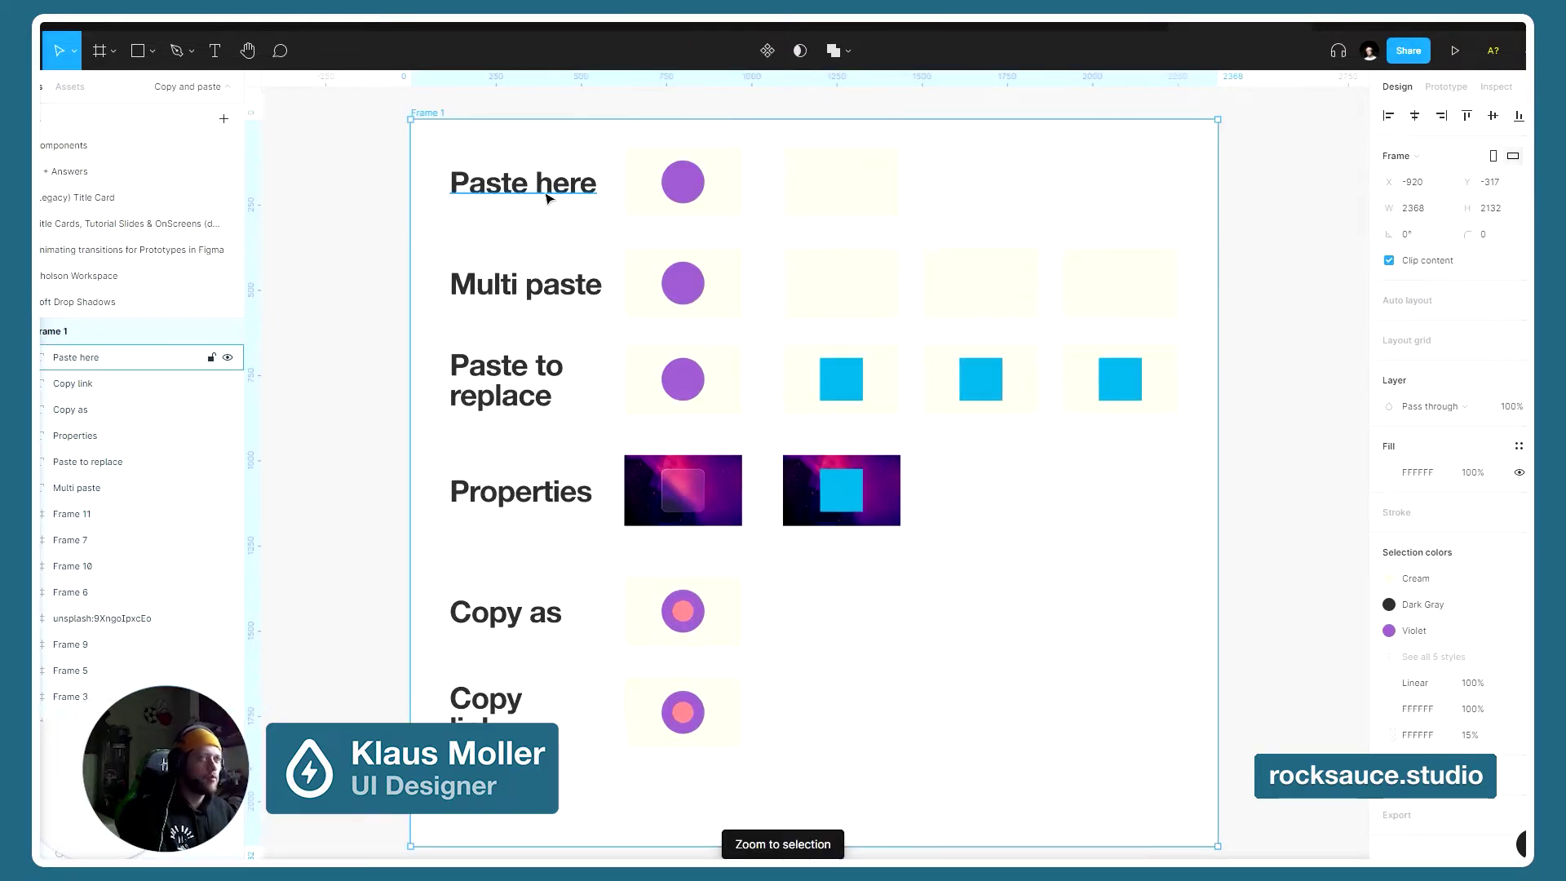
scroll(604, 202, "up", 2)
scroll(618, 214, "up", 4)
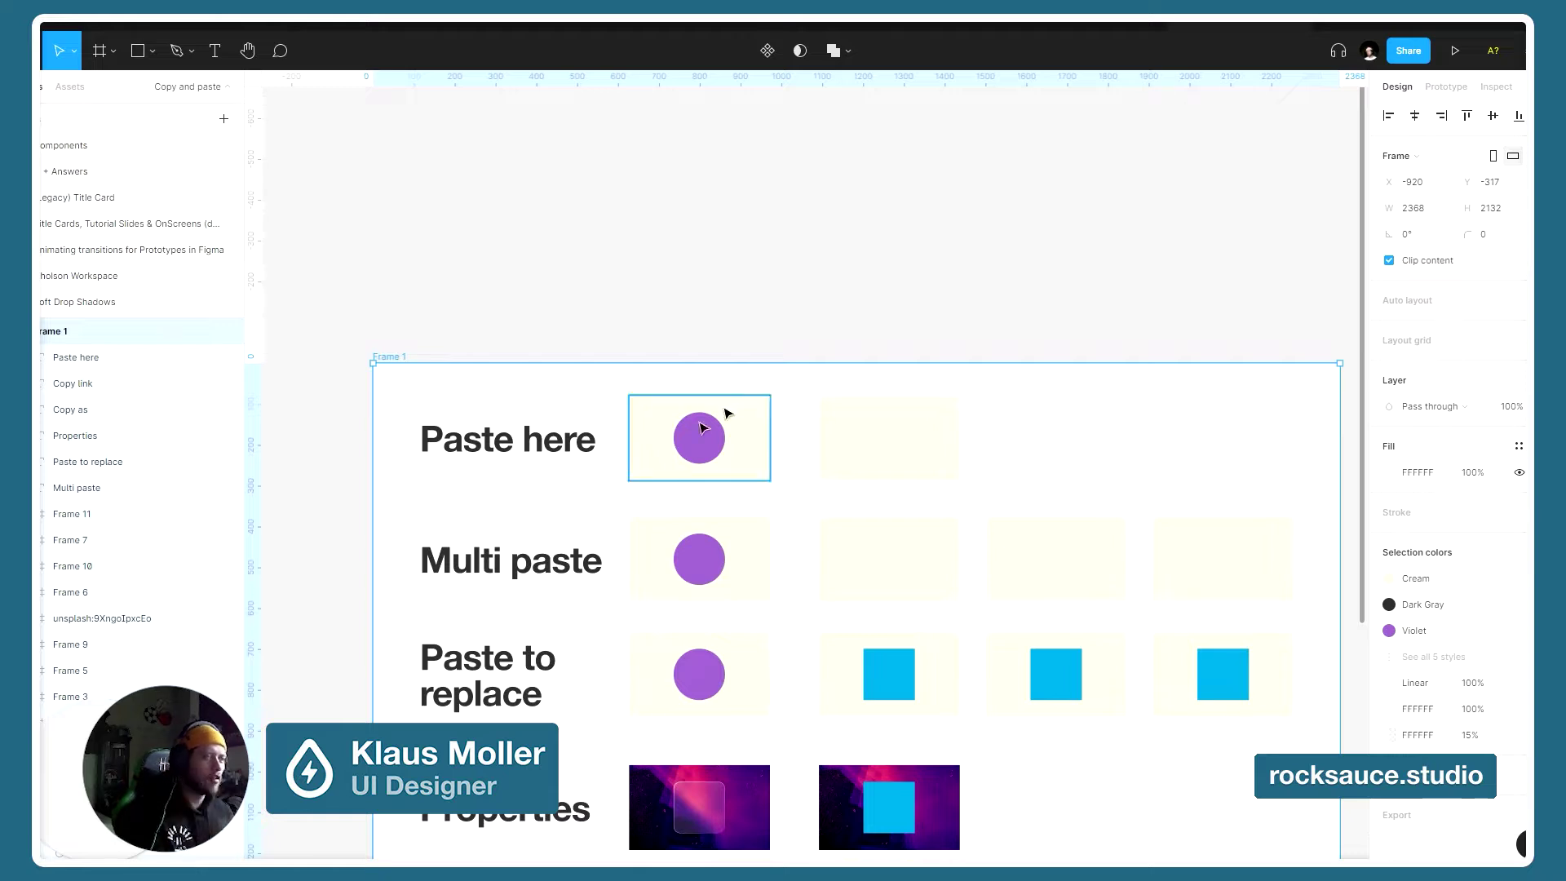
scroll(684, 463, "up", 5)
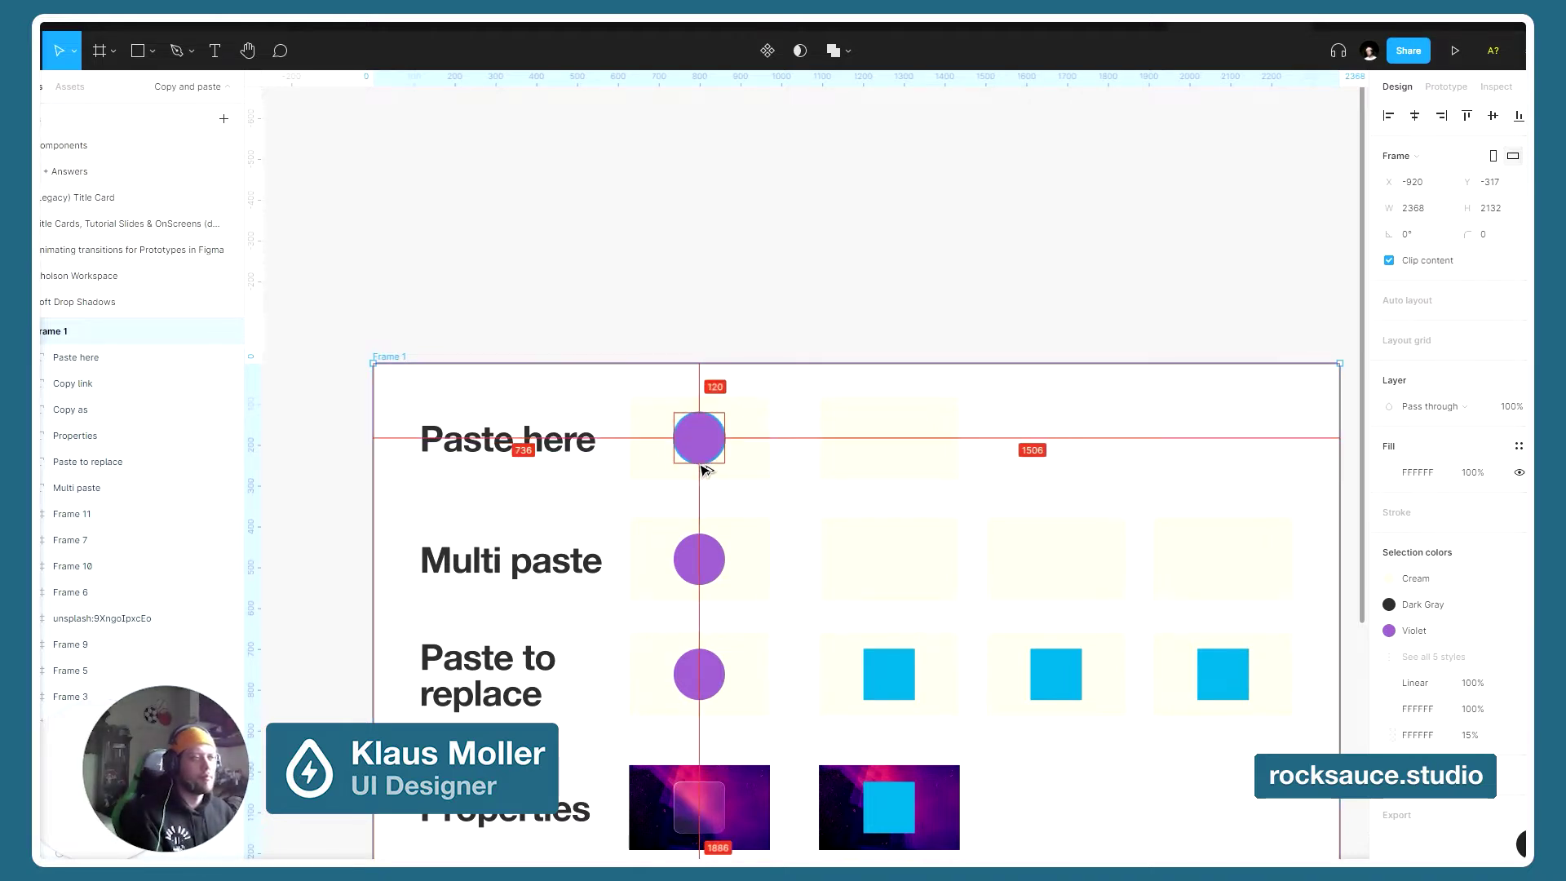
scroll(886, 446, "left", 3)
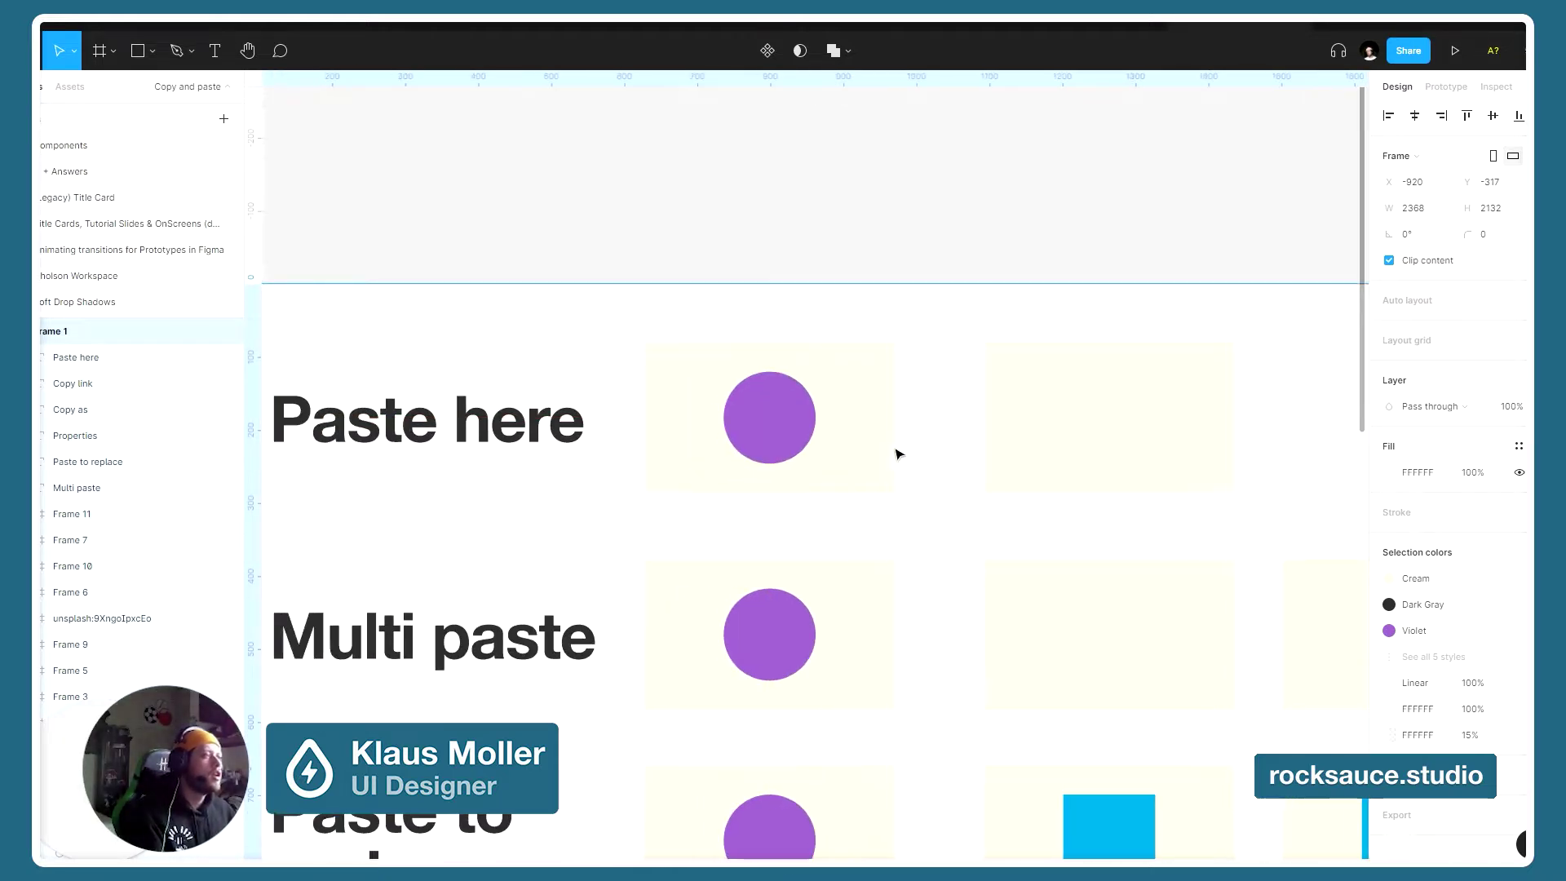
left_click(797, 445)
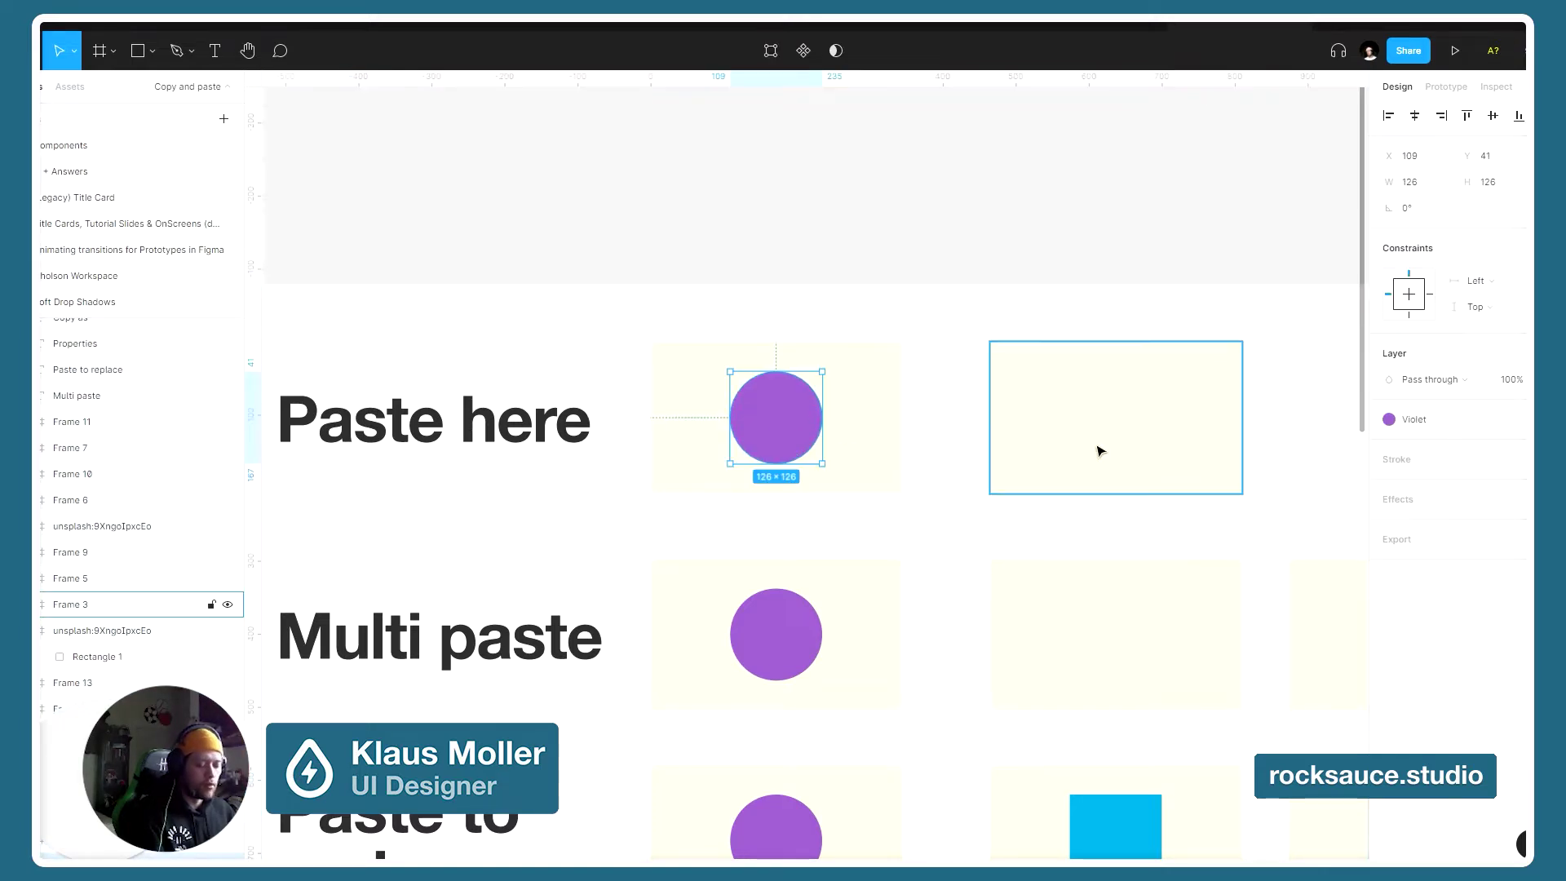
right_click(783, 413)
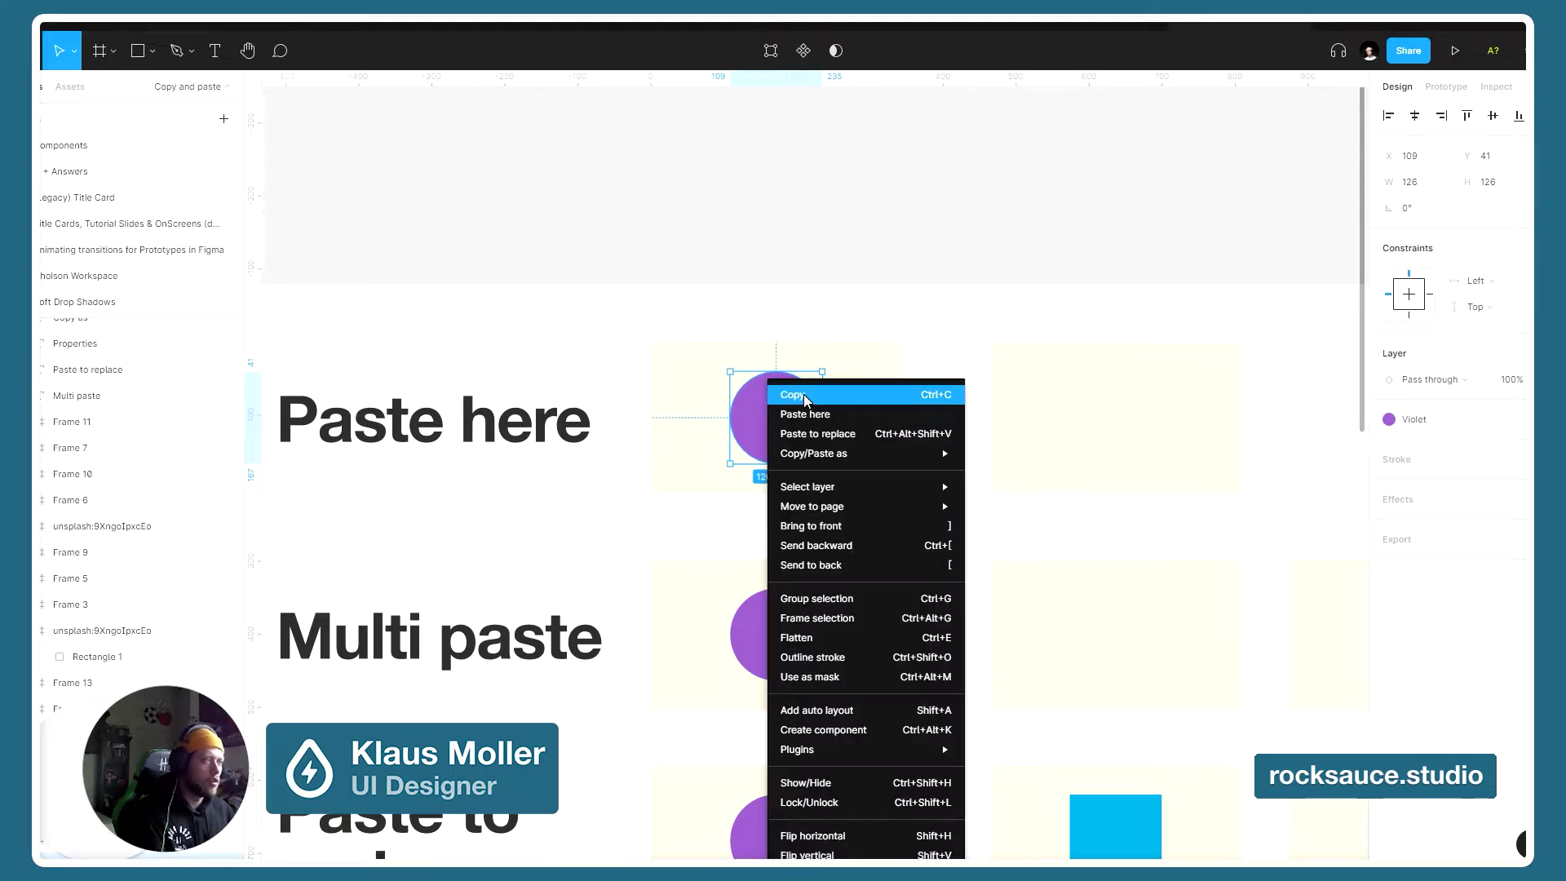
left_click(804, 394)
- Try pasting the circle at a chosen spot in the row's empty frame and repositioning it, and undo both changes
left_click(1059, 402)
right_click(1059, 402)
mouse_move(1134, 457)
left_click(1082, 415)
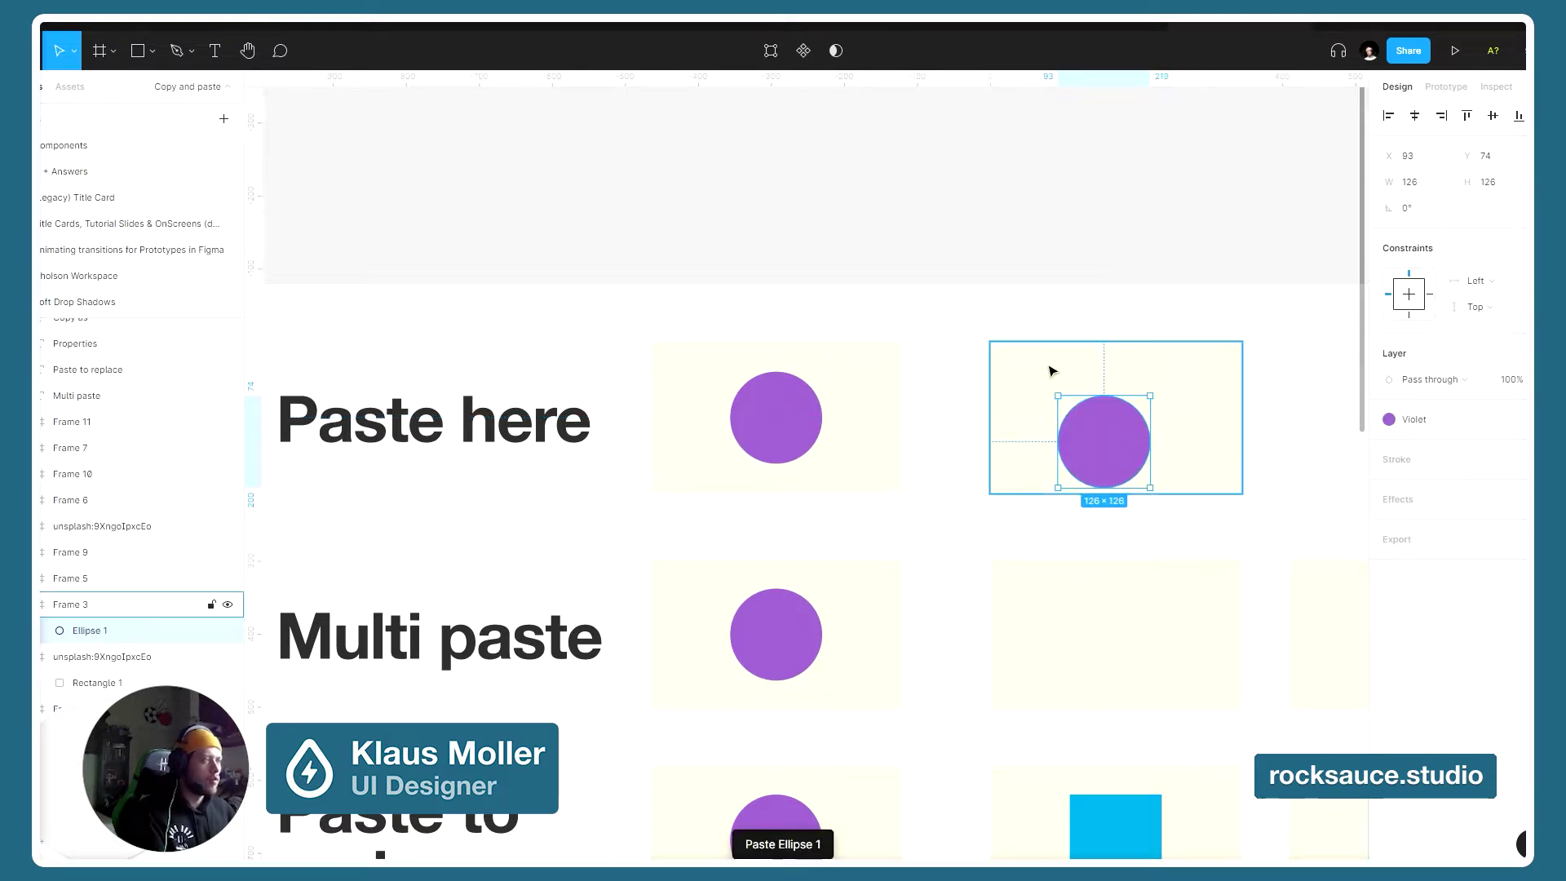
left_click_drag(1119, 439, 1160, 414)
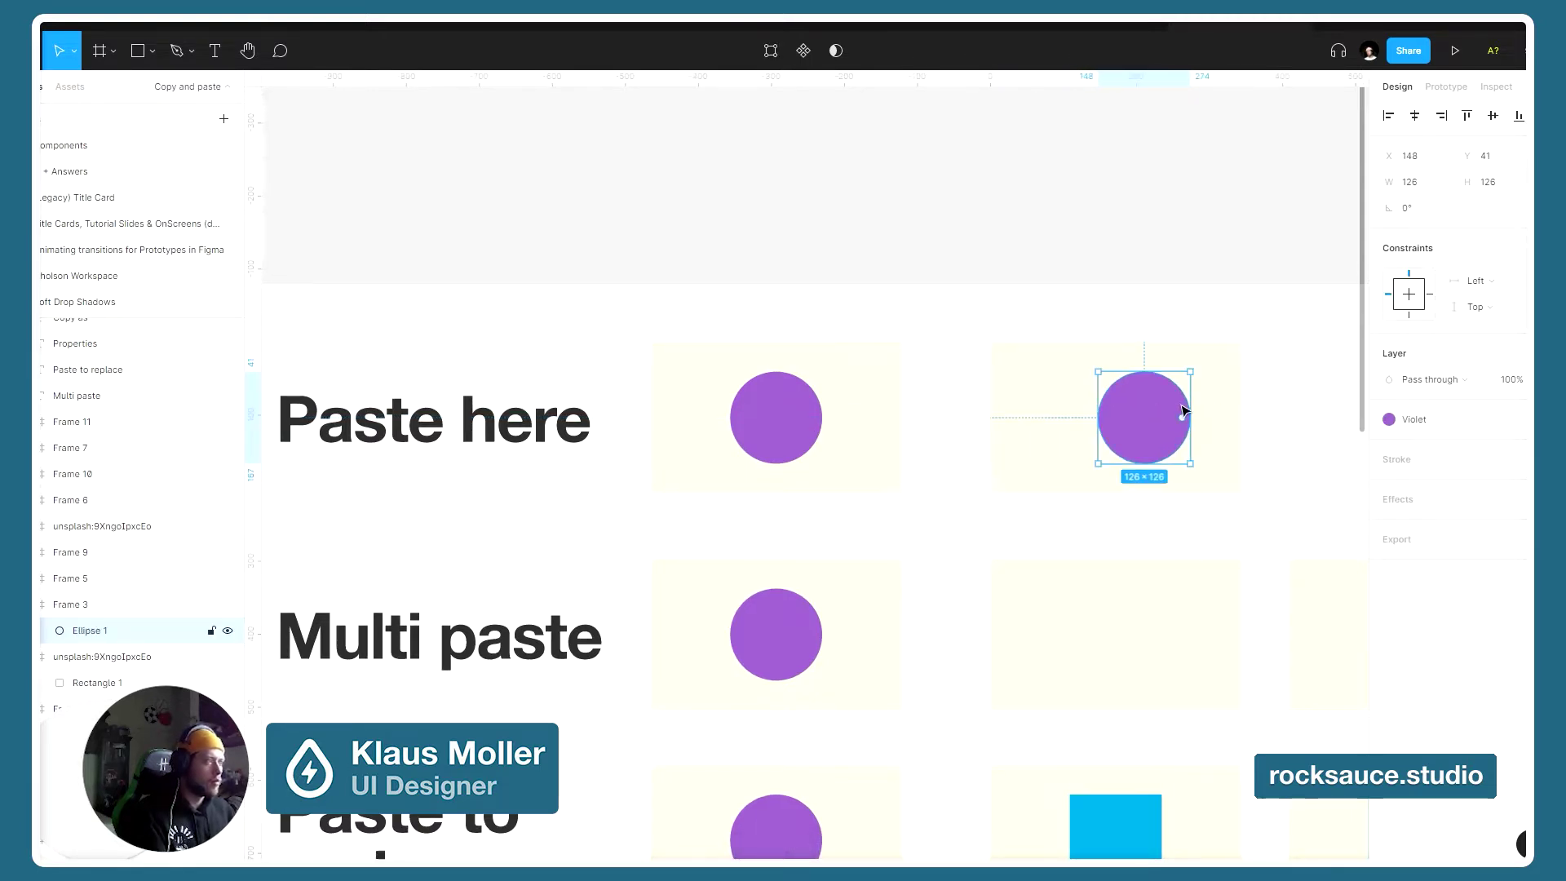
key("ctrl+z")
key("ctrl+z")
left_click(782, 308)
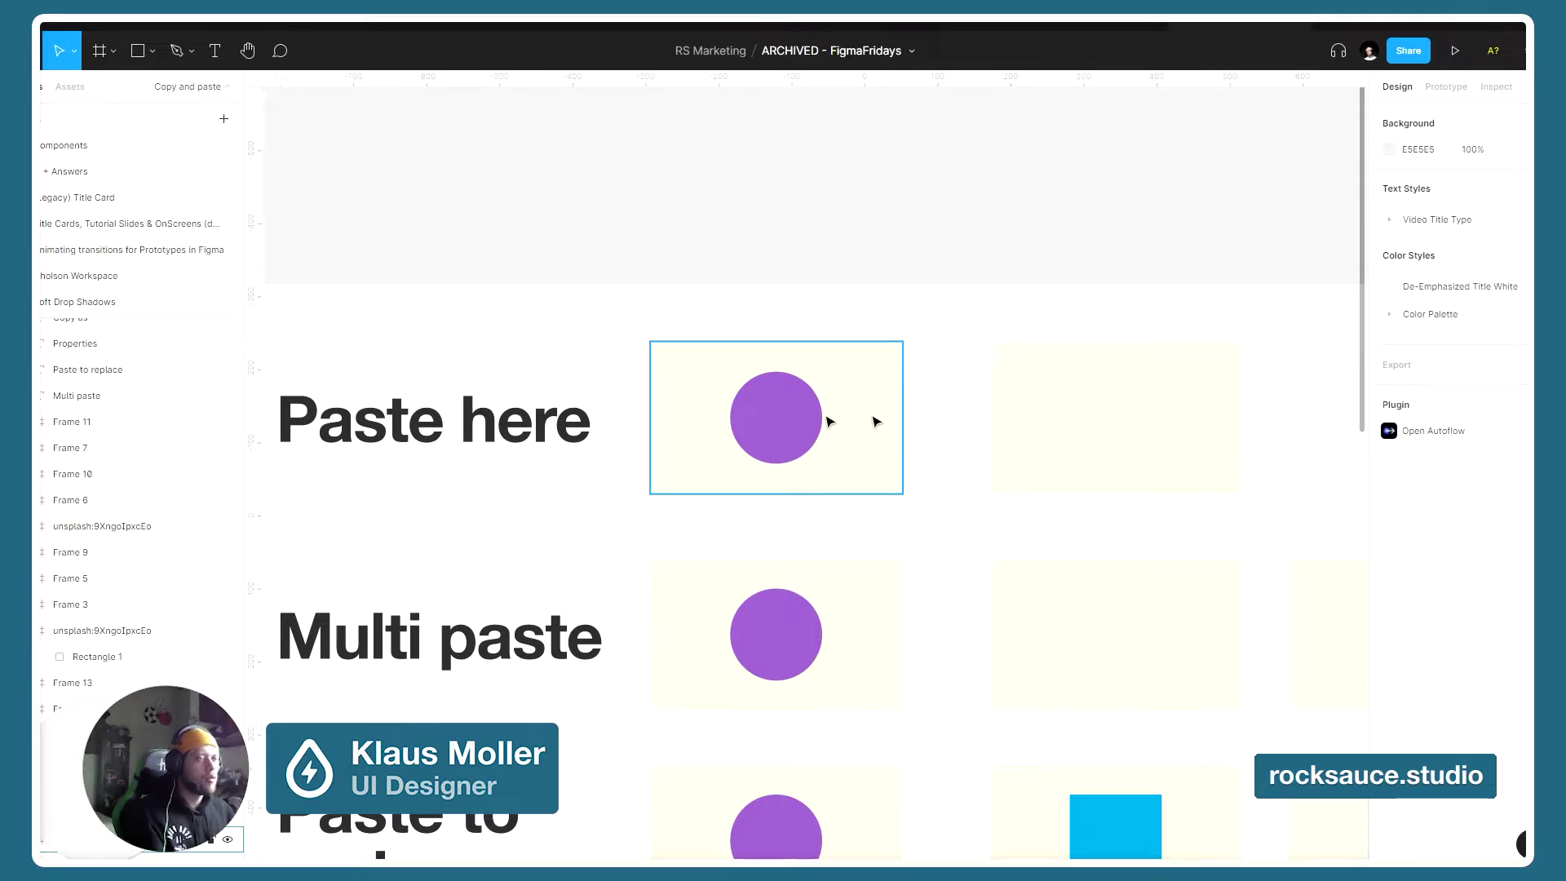
- Copy the Paste here row's purple circle again and paste it directly into the selected empty frame beside it
left_click(784, 437)
double_click(810, 419)
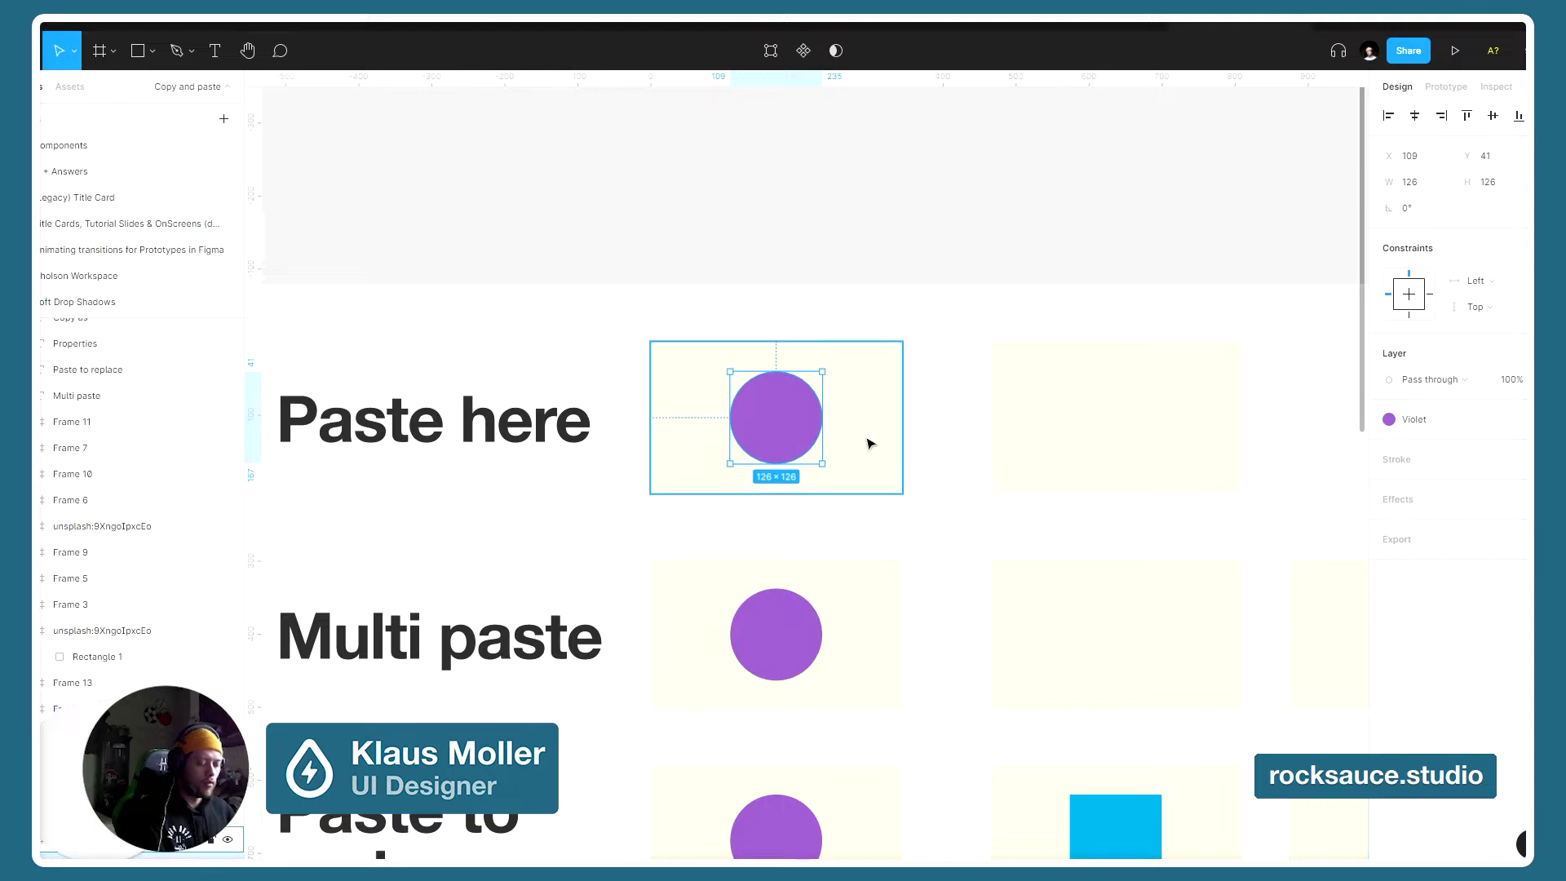
left_click(1026, 420)
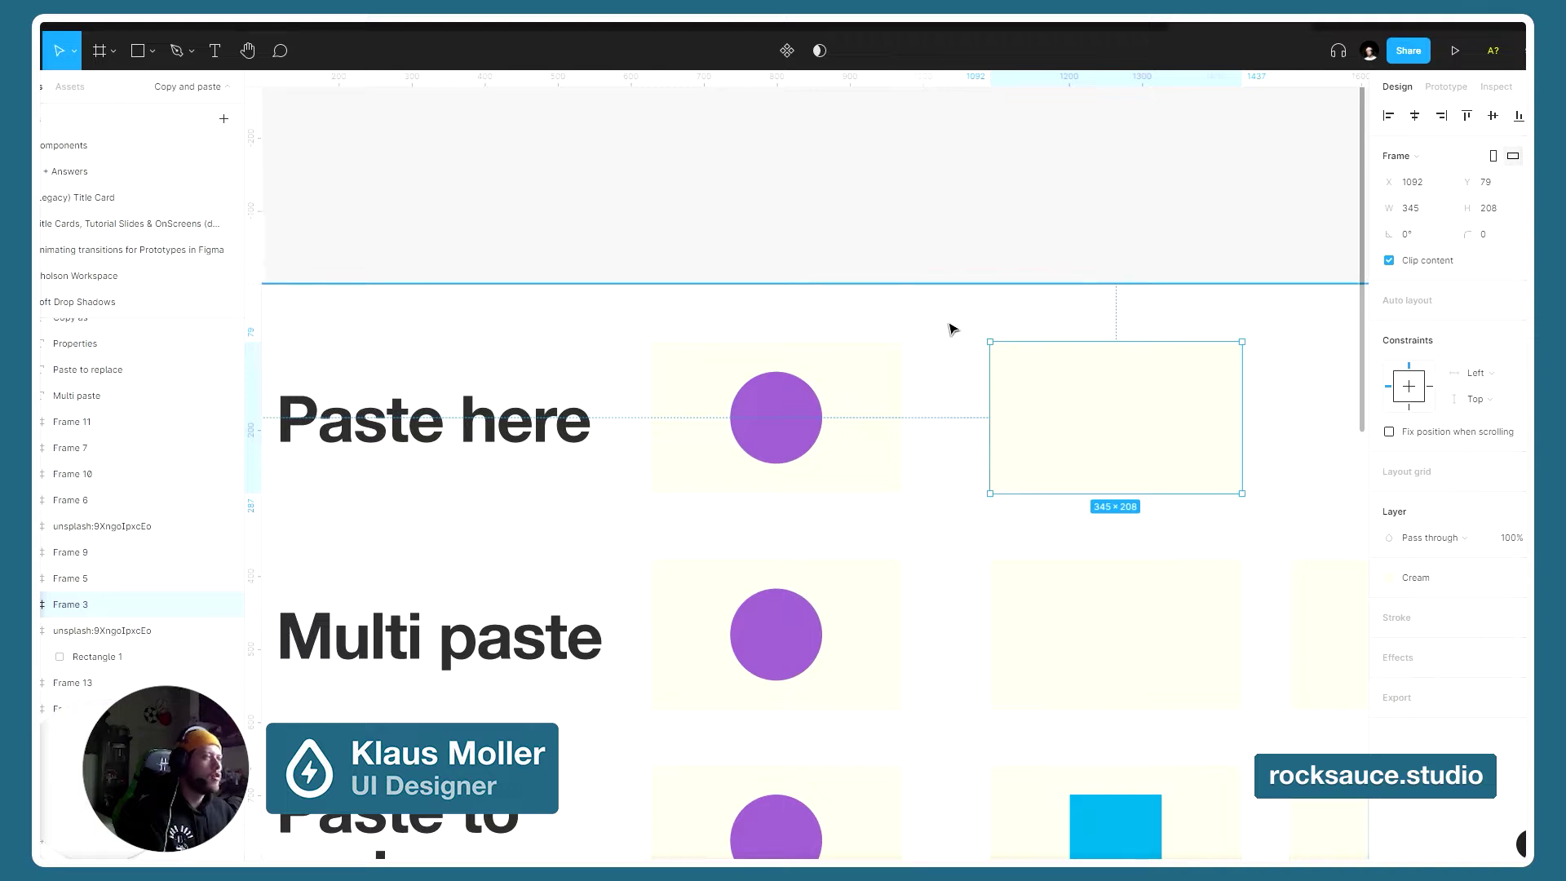
key("ctrl+v")
left_click(985, 347)
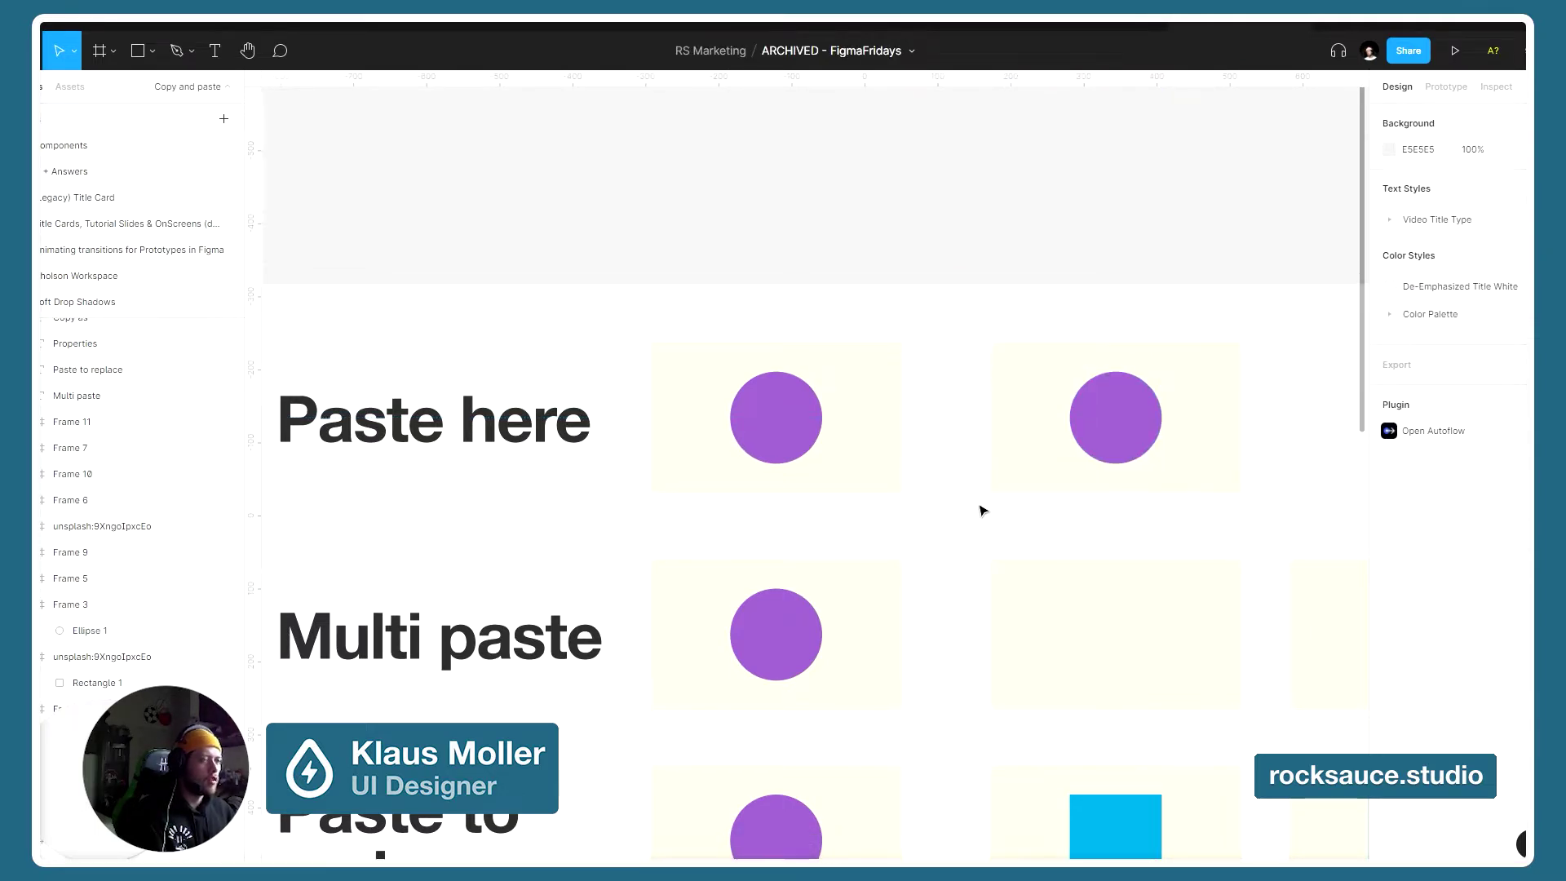
- Copy the purple circle in the first frame of the Multi paste row
scroll(951, 535, "left", 3)
scroll(951, 535, "down", 3)
scroll(951, 535, "right", 2)
scroll(919, 545, "up", 2)
scroll(919, 545, "up", 3)
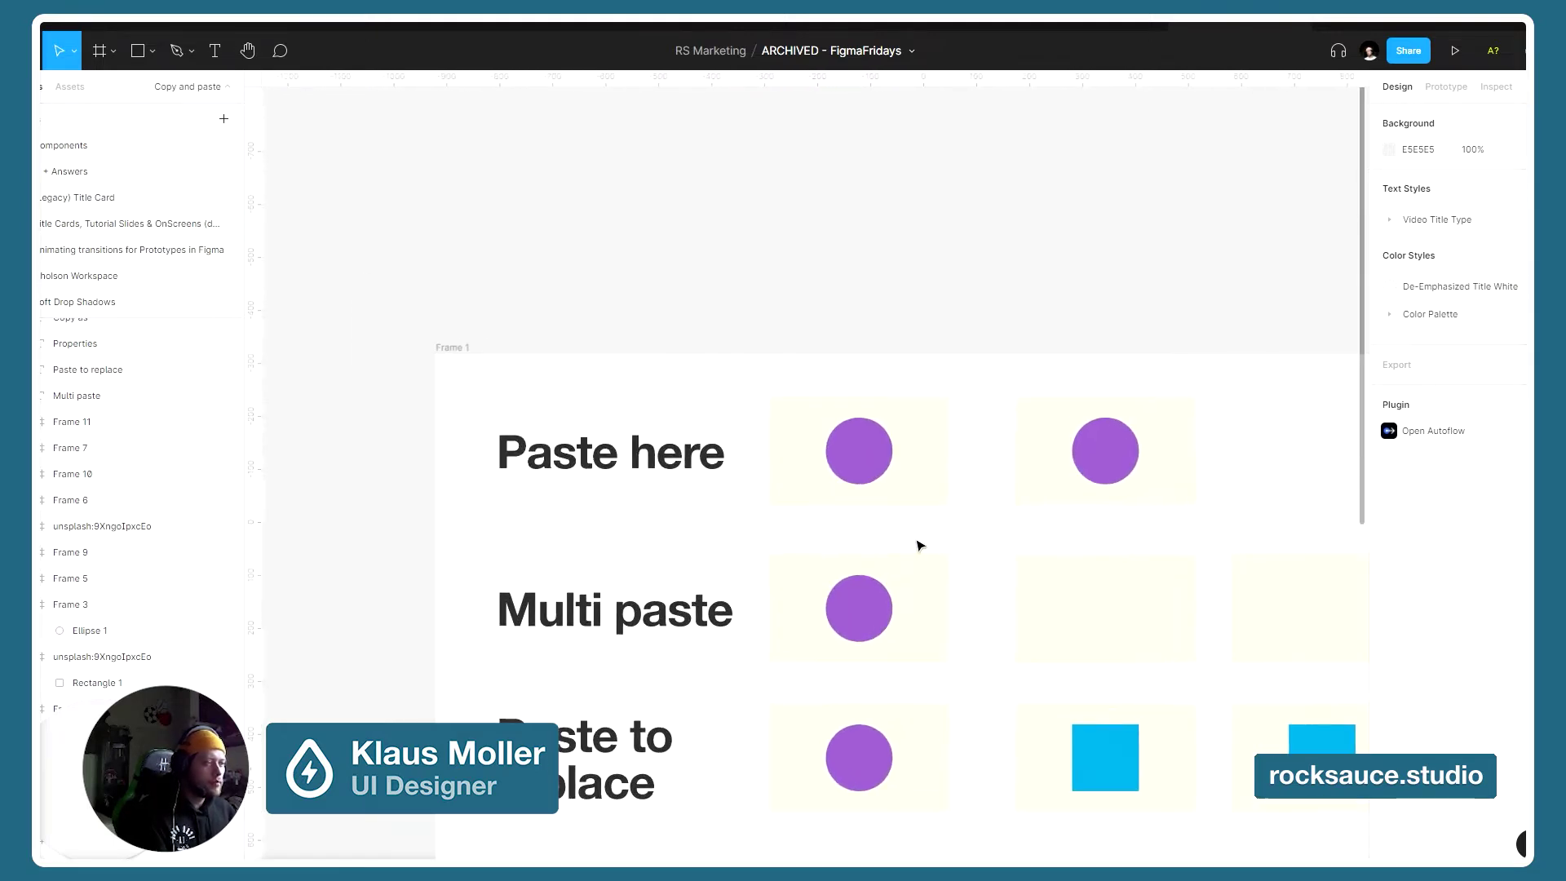
scroll(865, 571, "right", 3)
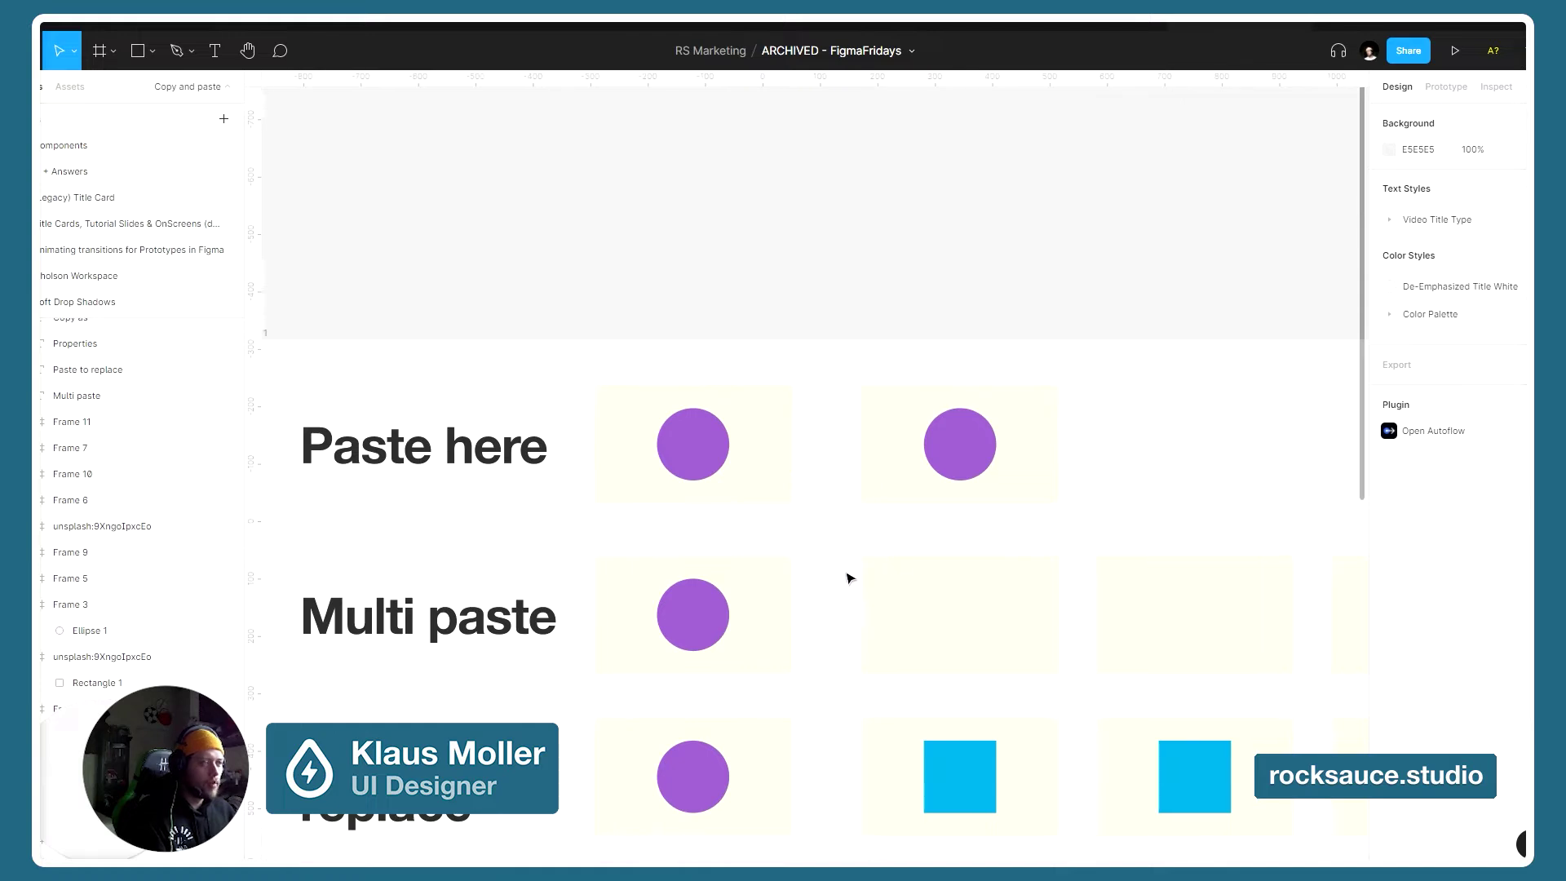
left_click(702, 618)
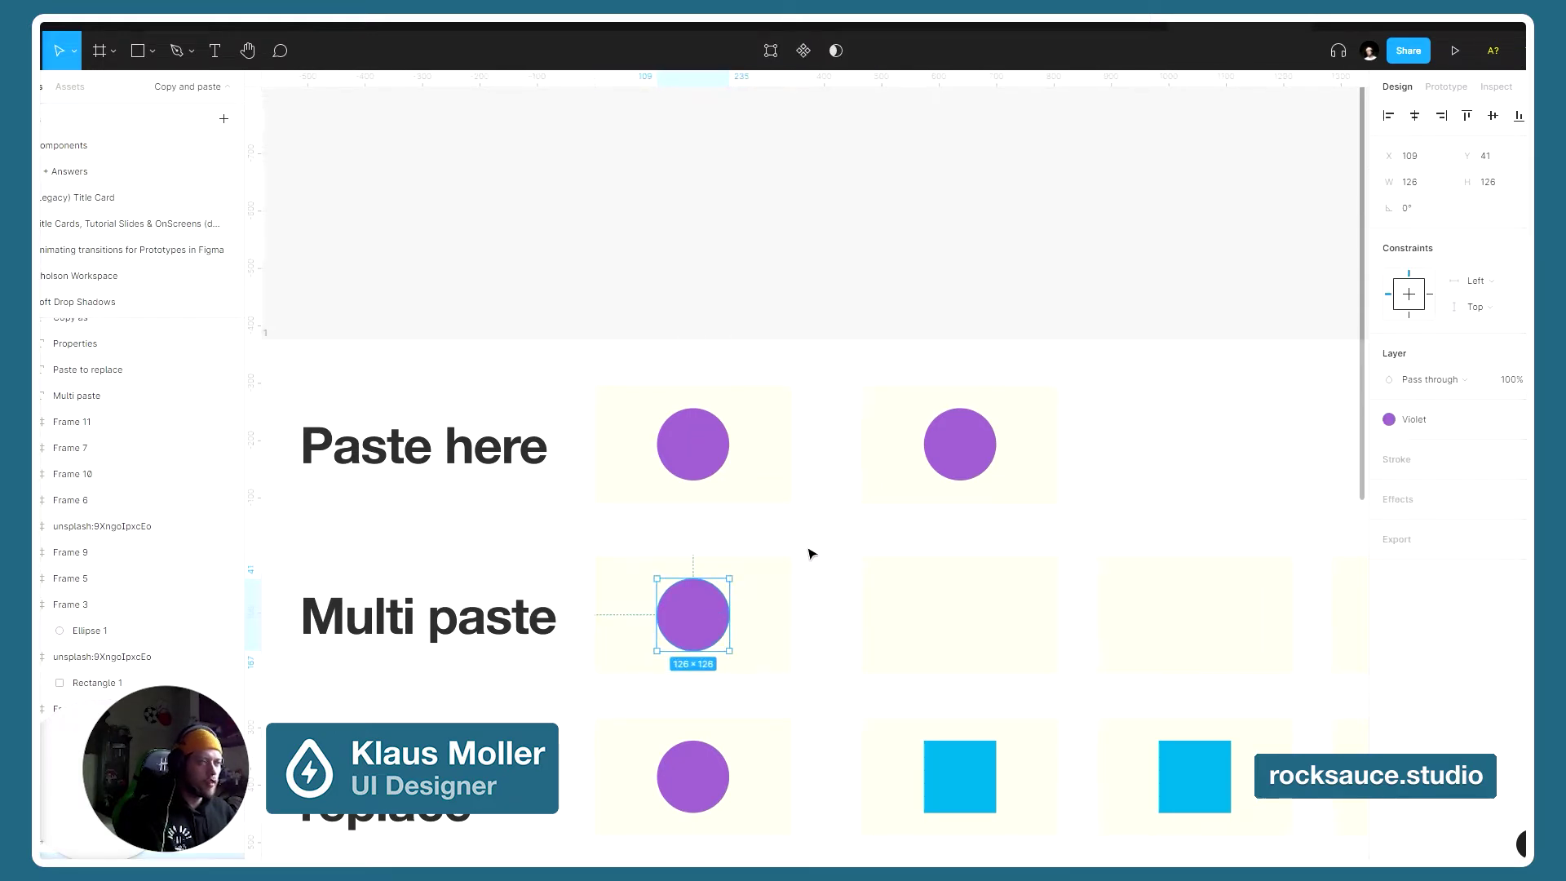
left_click(807, 552)
- Paste the copied circle into all three empty frames of the Multi paste row at once
scroll(807, 548, "right", 5)
left_click(738, 579)
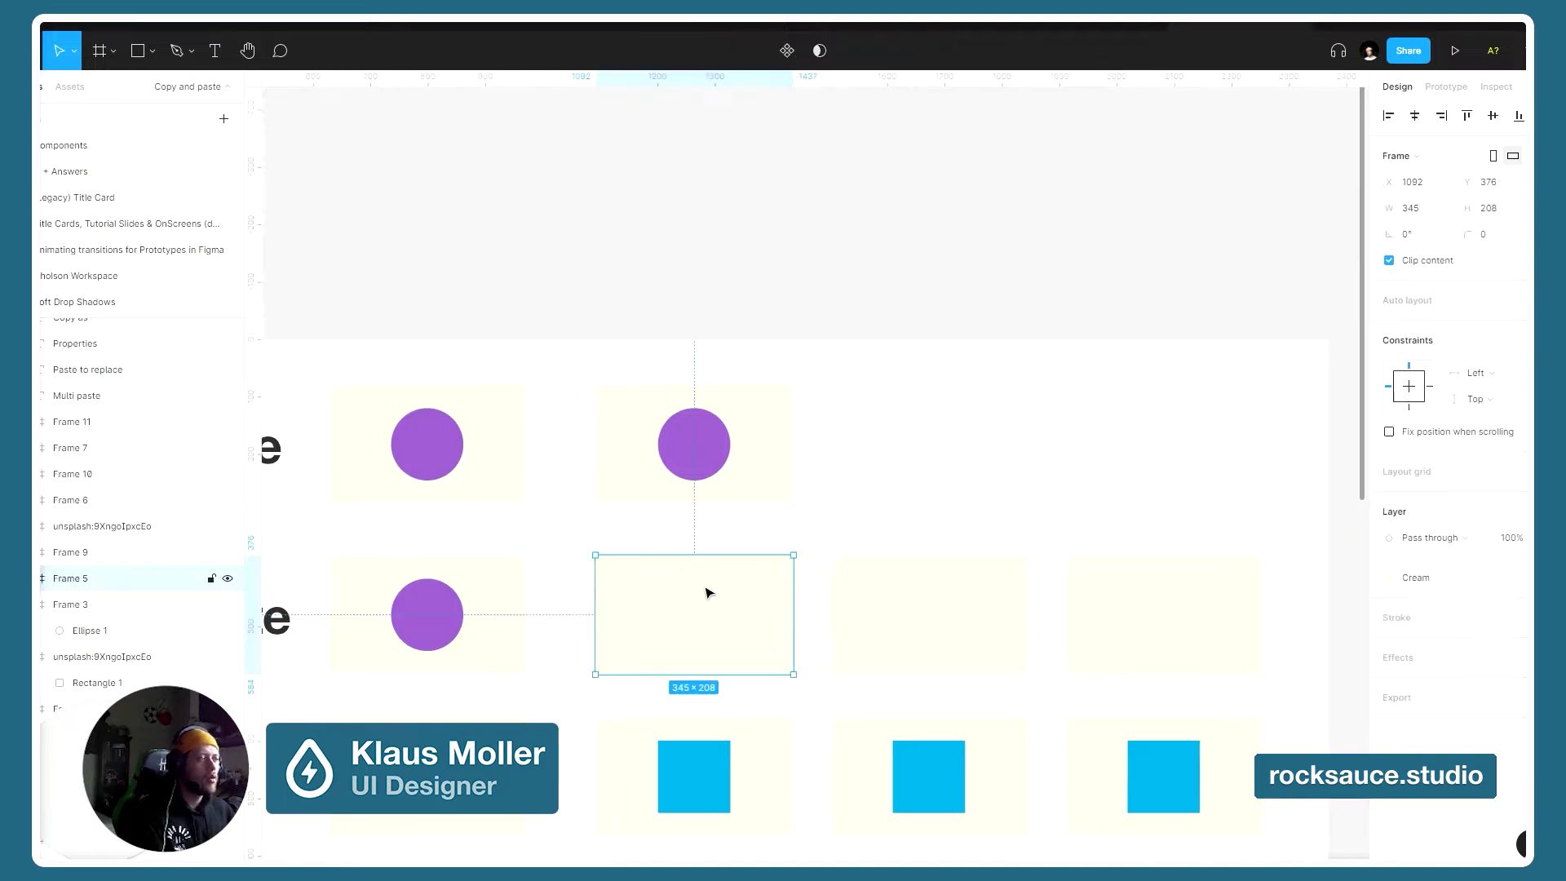
left_click(873, 588, "shift")
left_click(1123, 585, "shift")
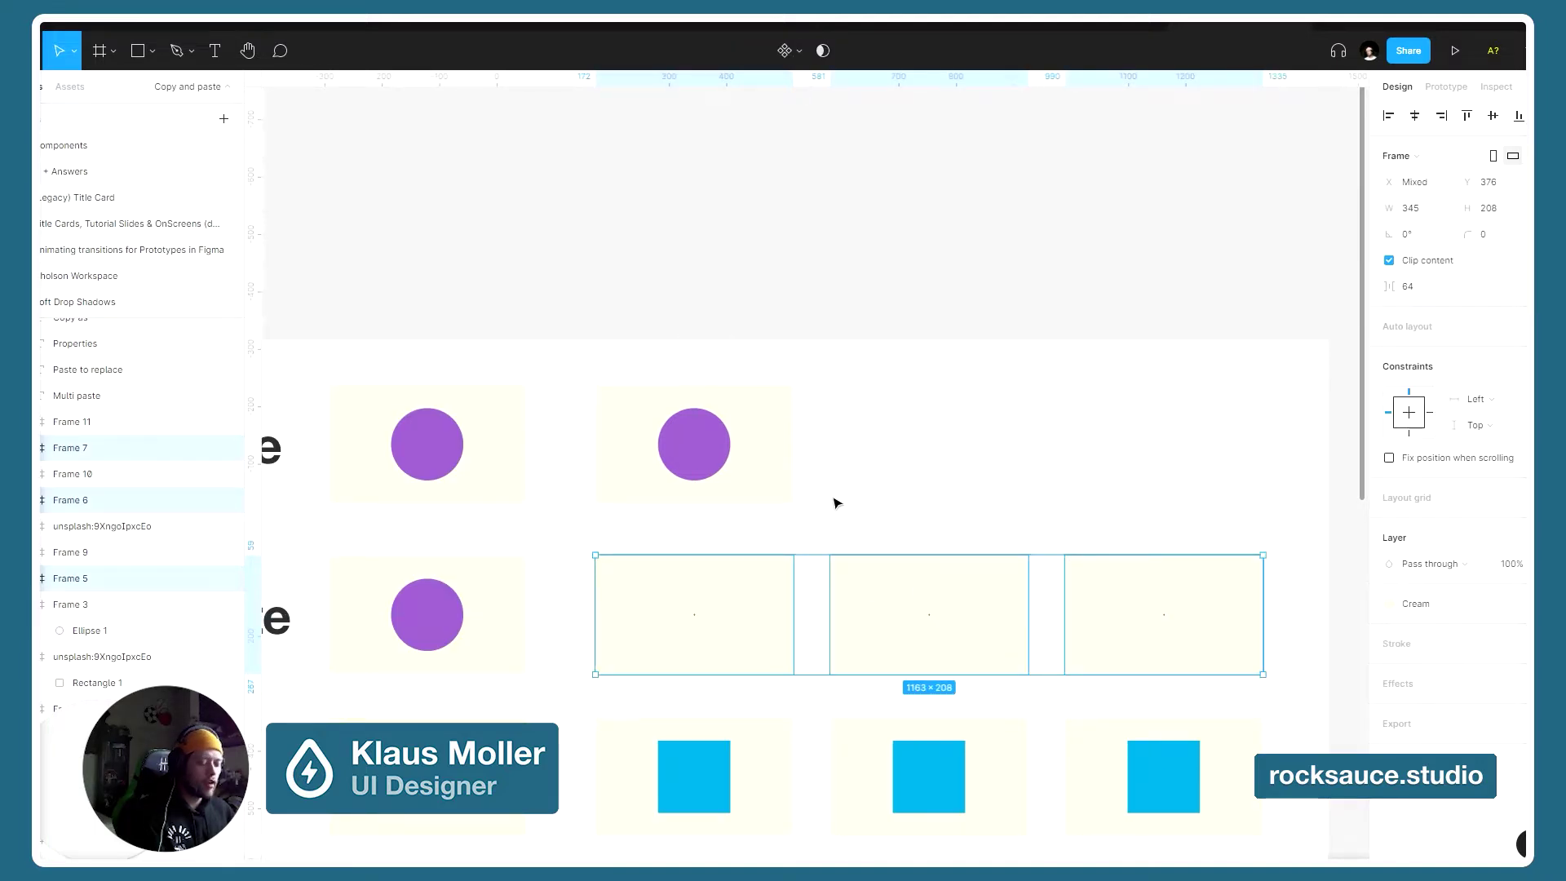
key("ctrl+v")
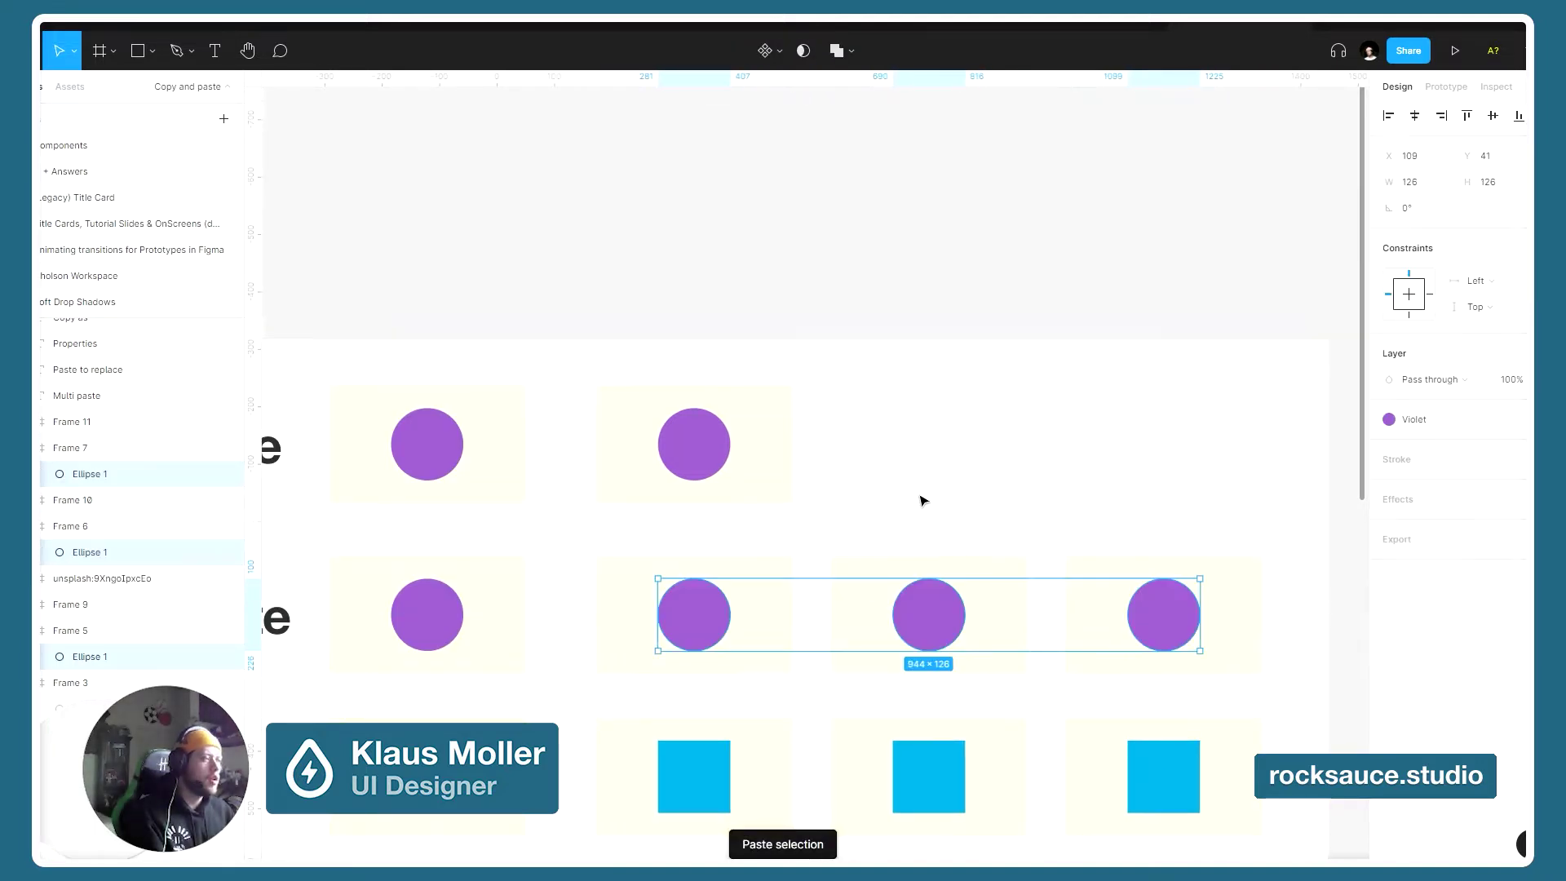
key("Escape")
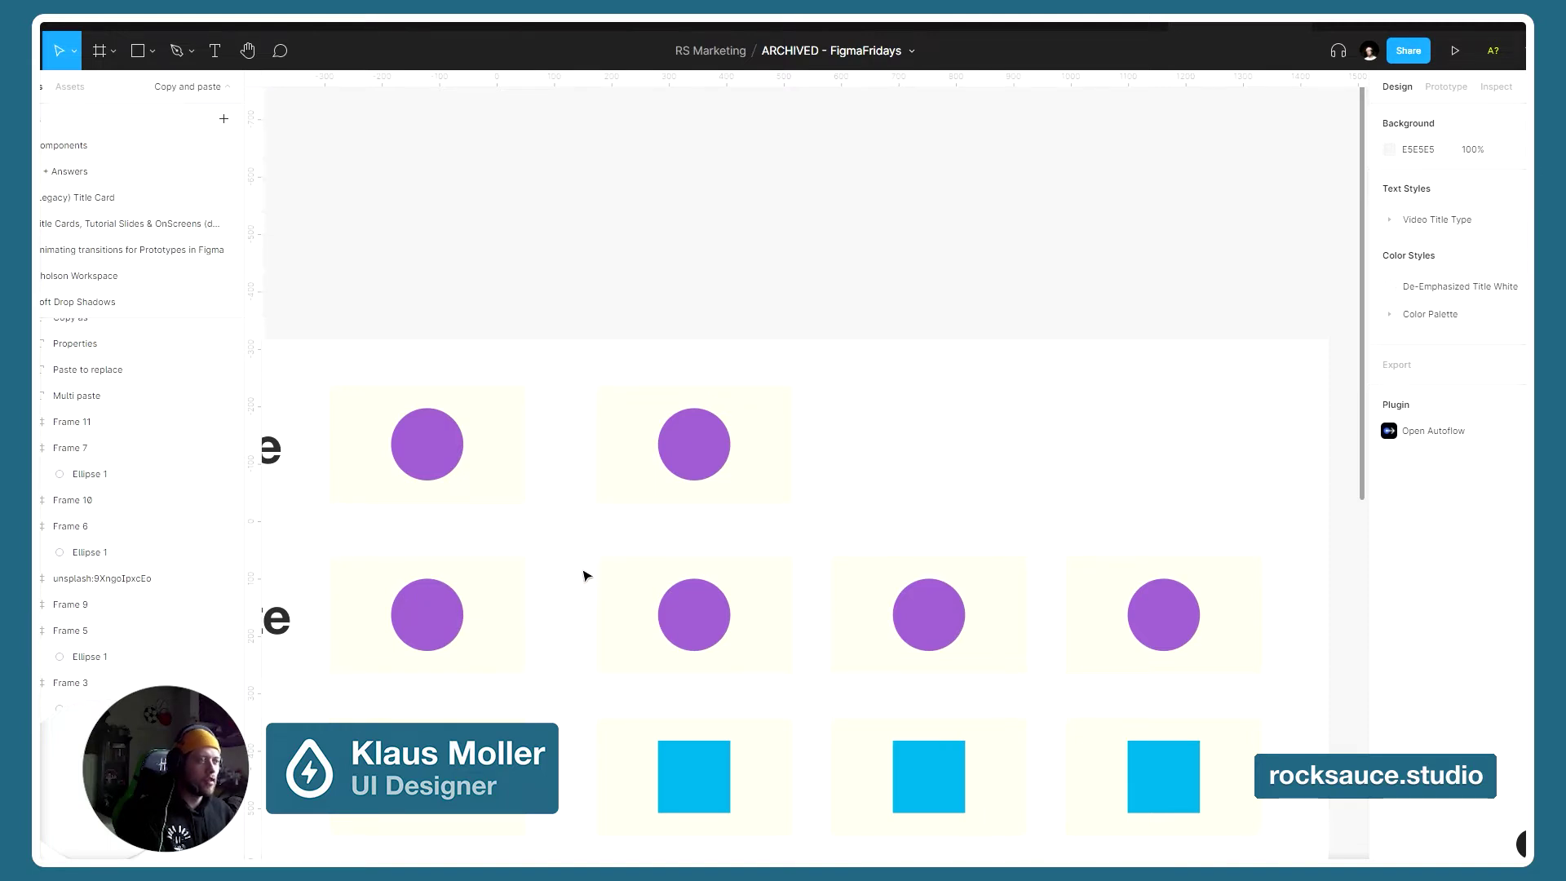
- Copy the purple circle in the first frame of the Paste to replace row
scroll(620, 572, "left", 5)
scroll(864, 583, "down", 2)
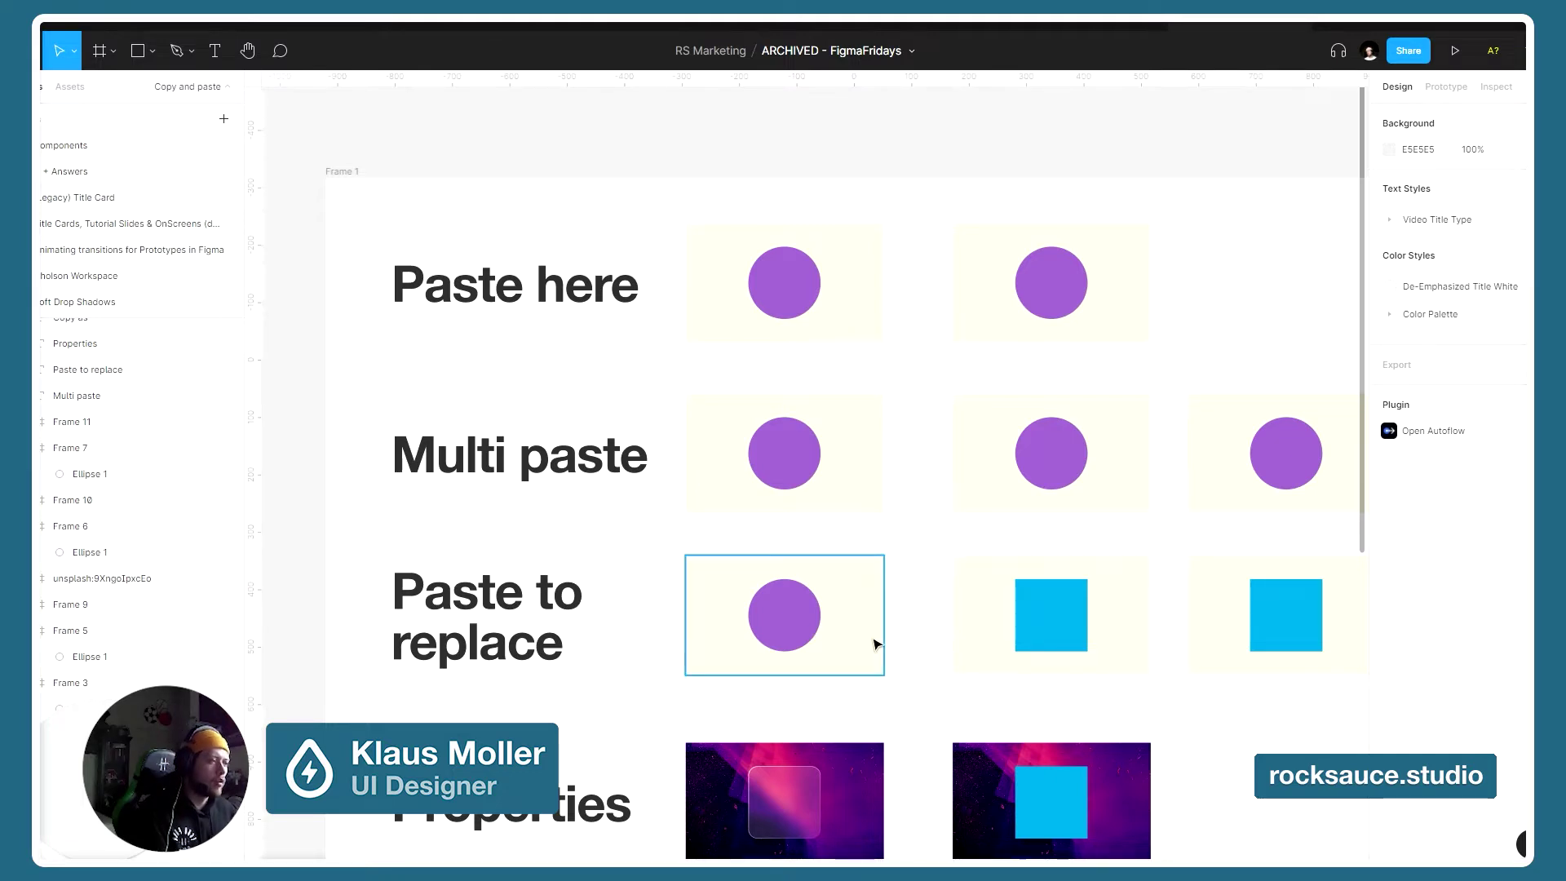
scroll(840, 643, "right", 2)
scroll(842, 643, "up", 2)
scroll(842, 644, "right", 4)
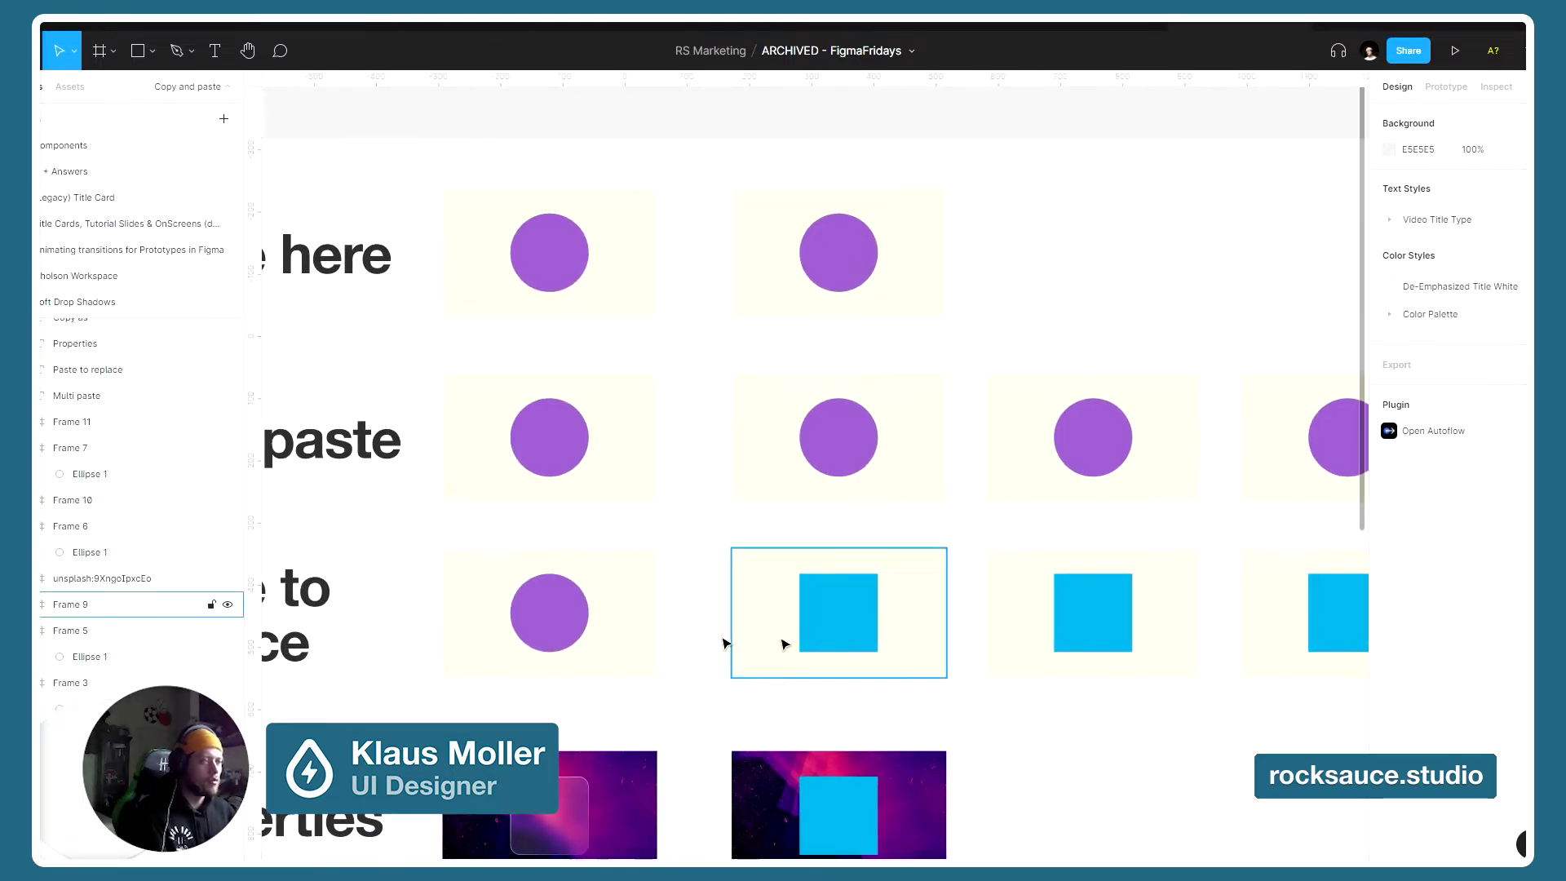
left_click(551, 621)
left_click(551, 622)
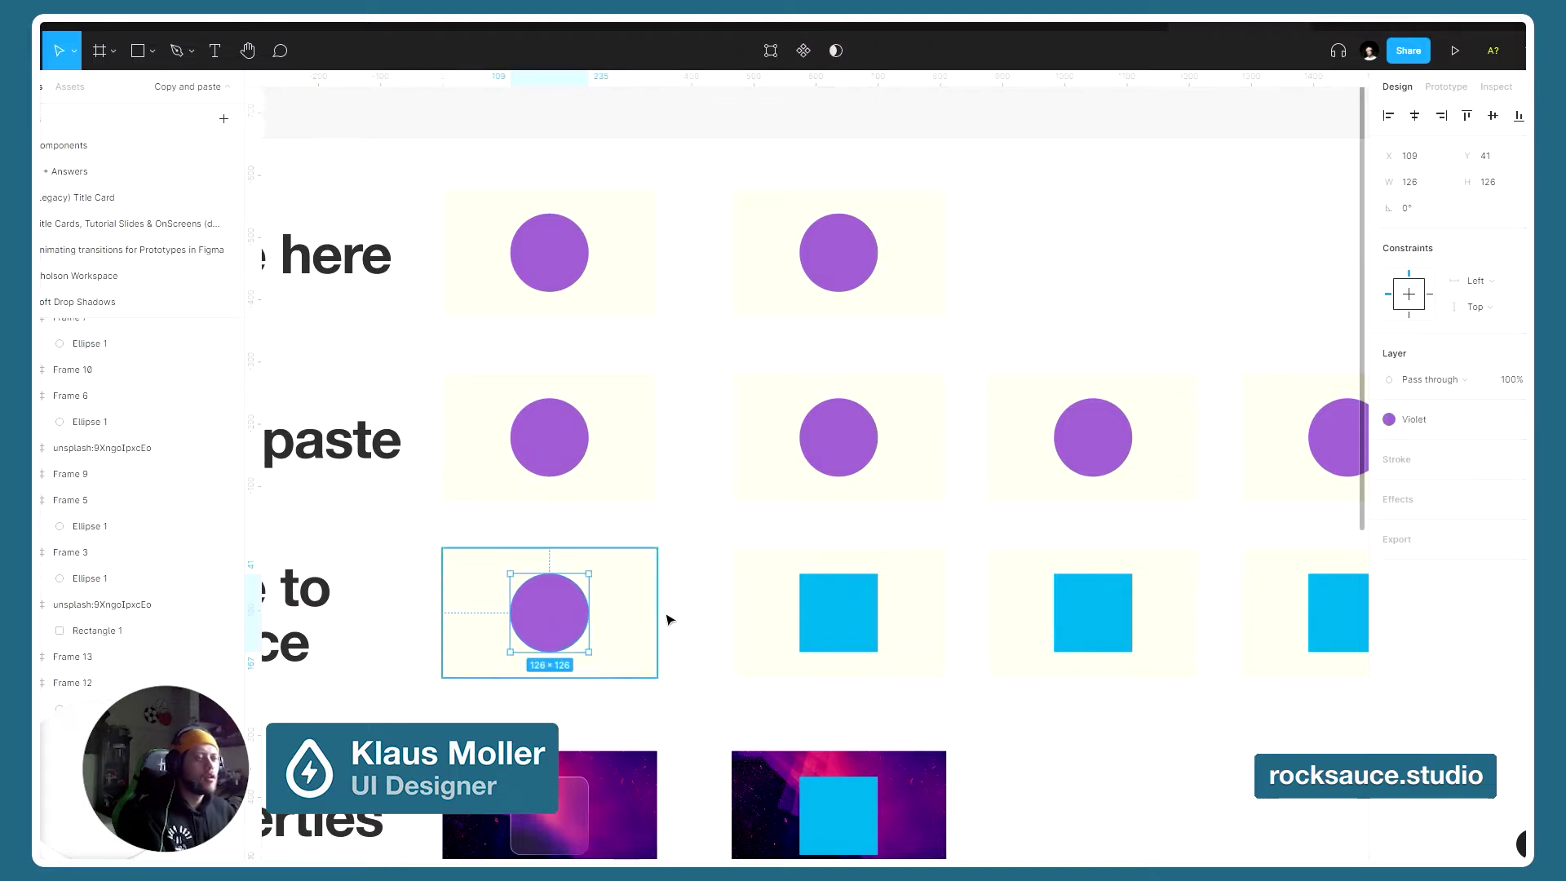
- Replace the three blue squares in the Paste to replace row with the copied purple circle using Paste to replace
left_click(820, 622)
left_click(820, 622)
left_click(1090, 629, "shift")
scroll(1093, 629, "right", 2)
left_click(1160, 623, "shift")
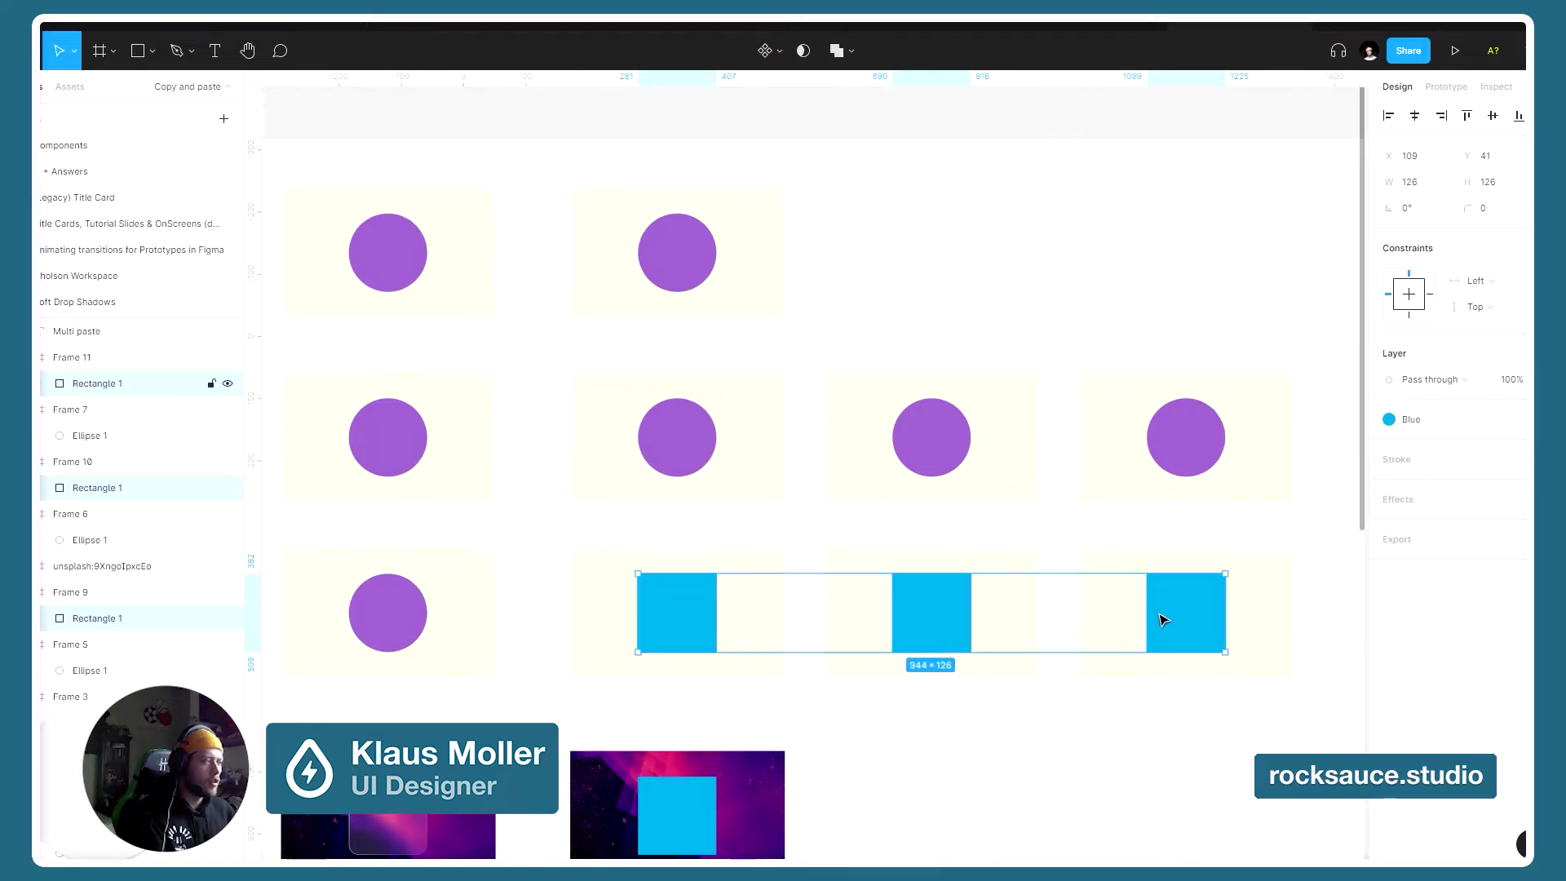
right_click(674, 611)
mouse_move(790, 457)
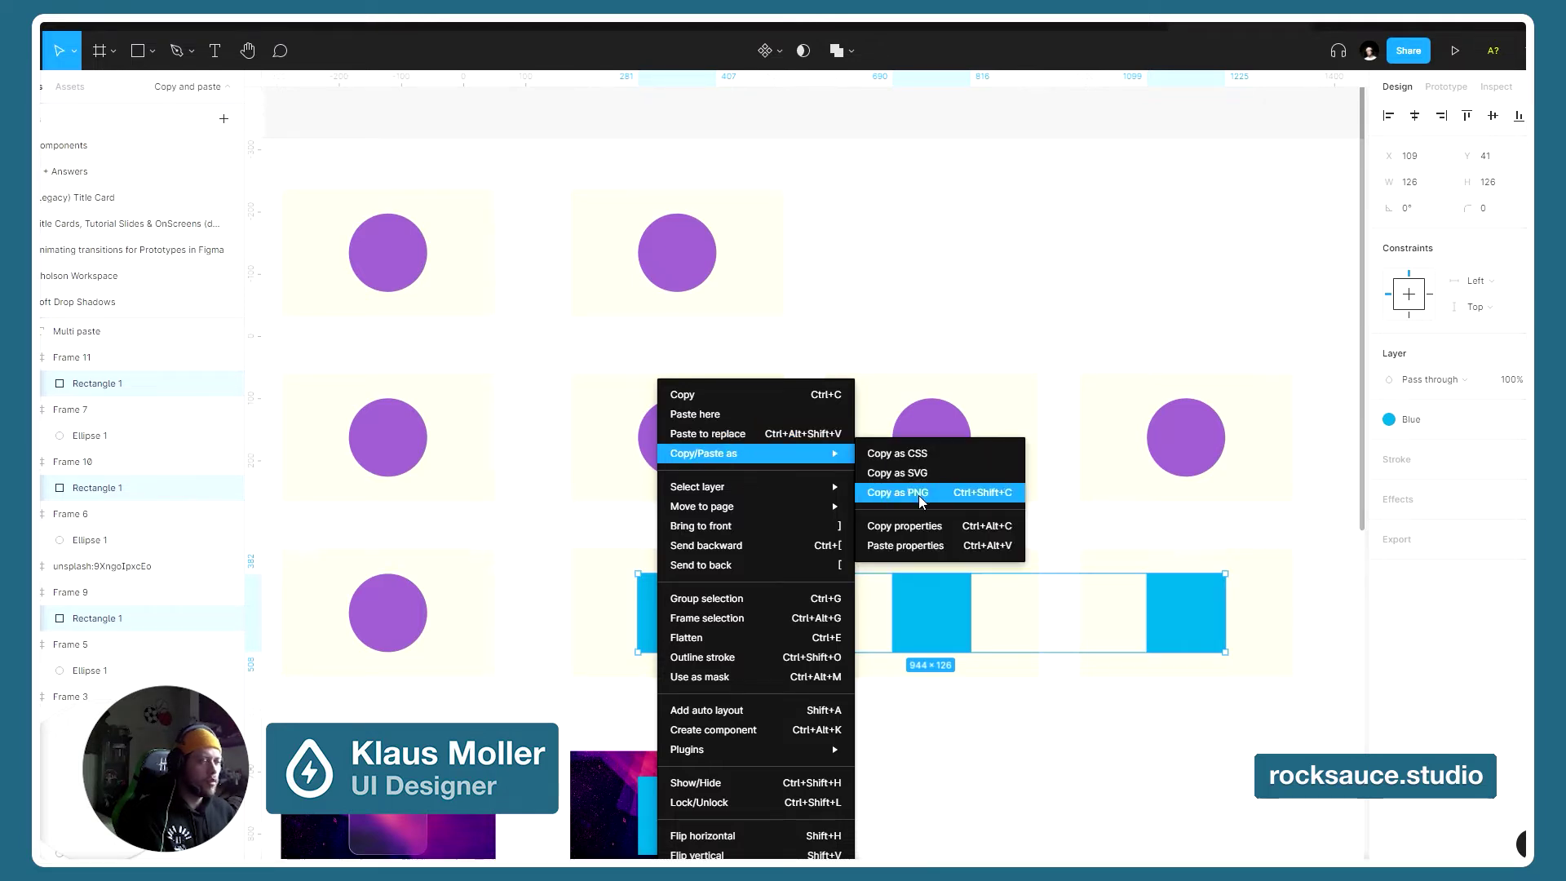
left_click(611, 535)
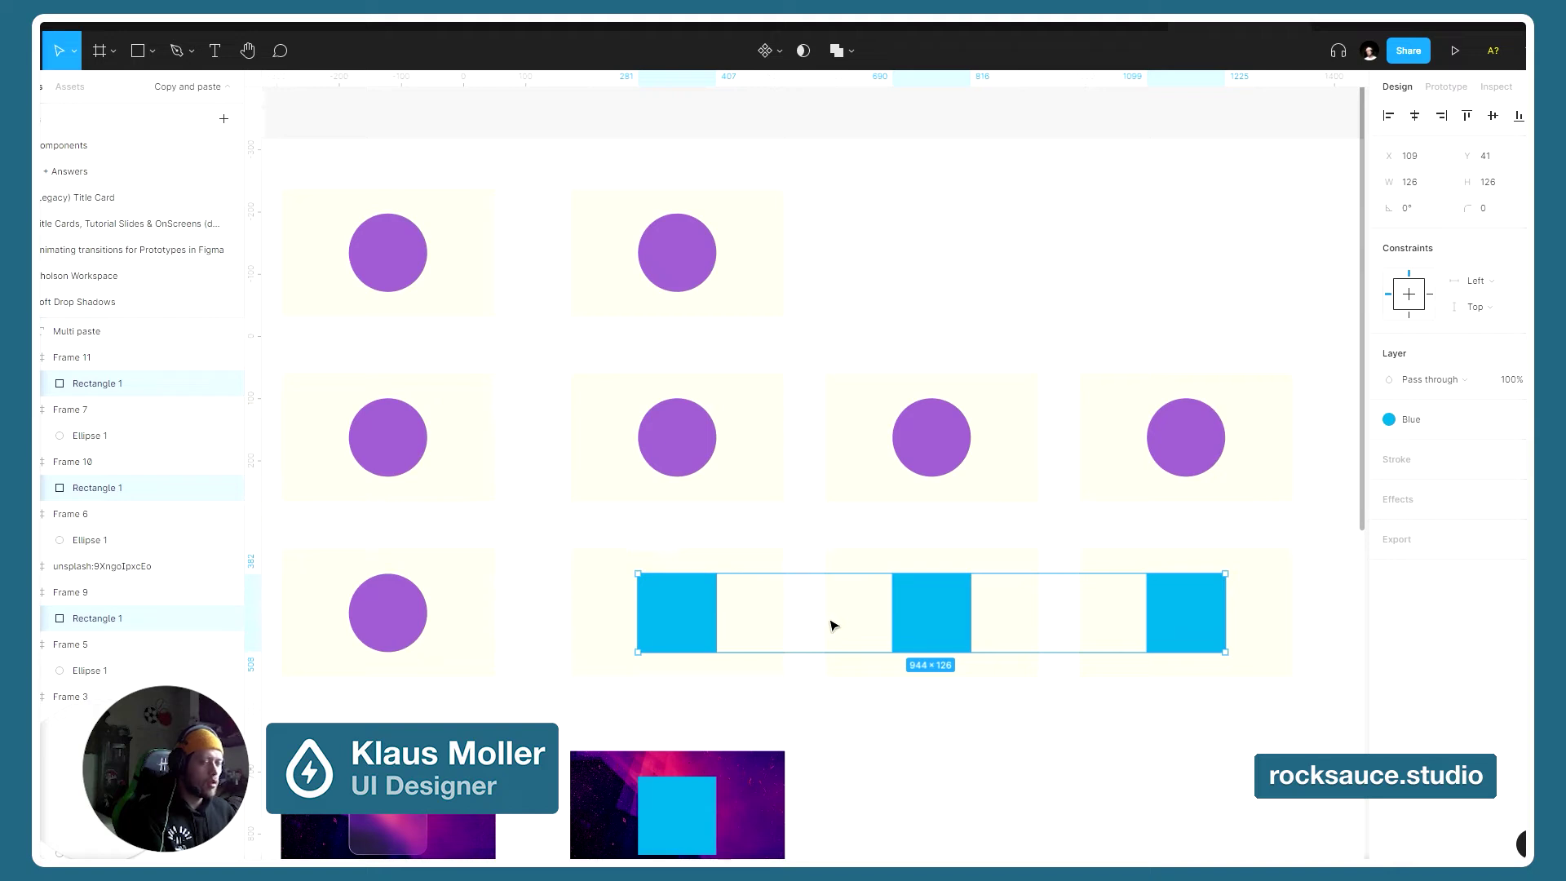
key("ctrl+shift+r")
left_click(818, 722)
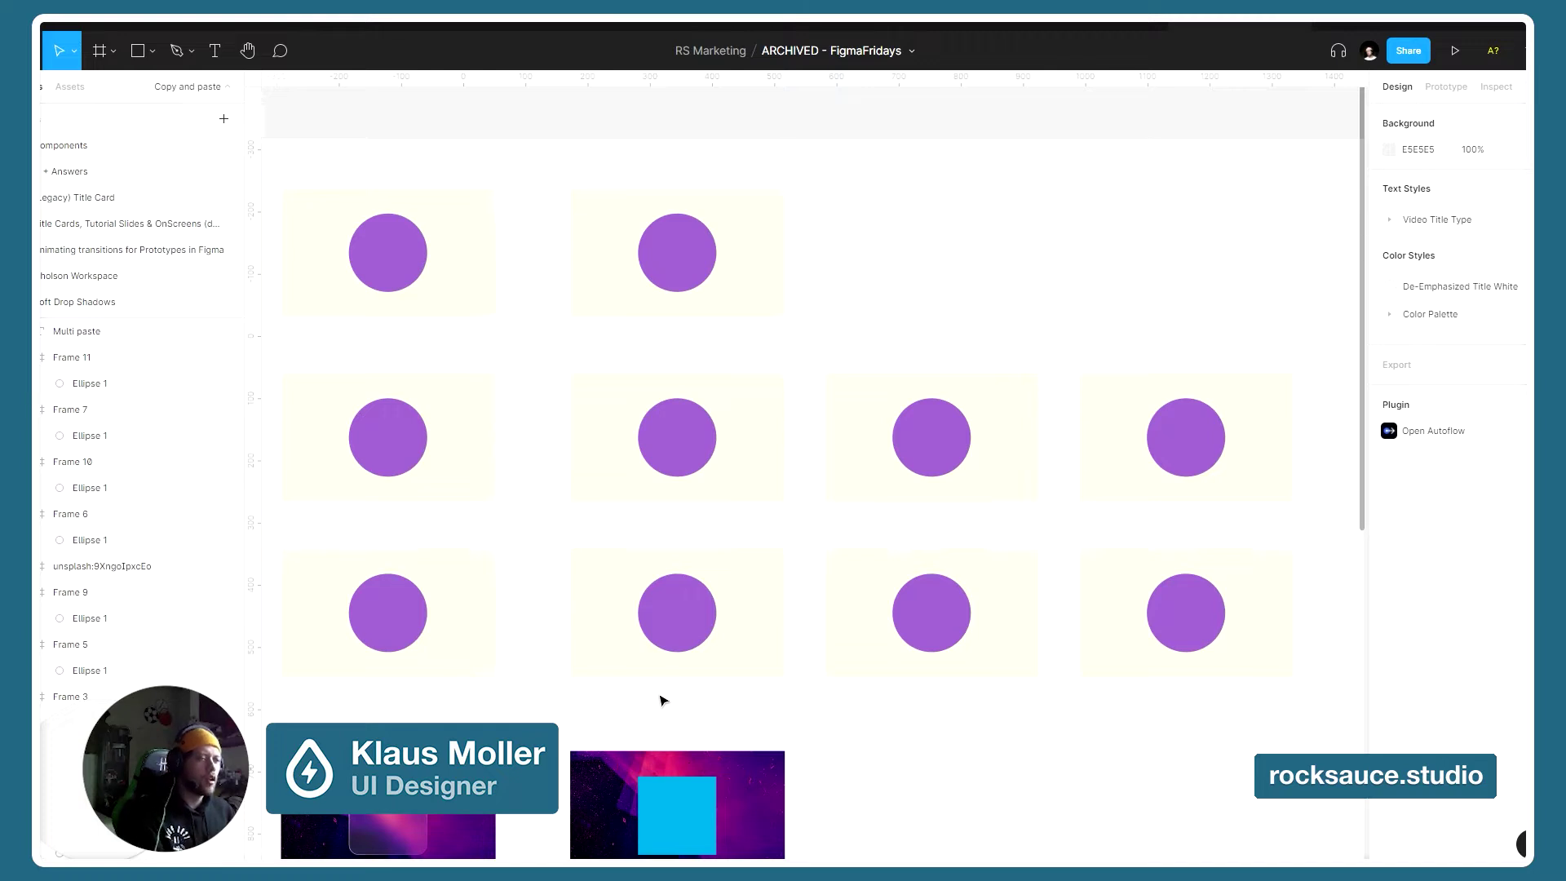
- Examine the fill, stroke, corner and effect settings of the translucent and blue squares in the Properties row
scroll(688, 677, "left", 6)
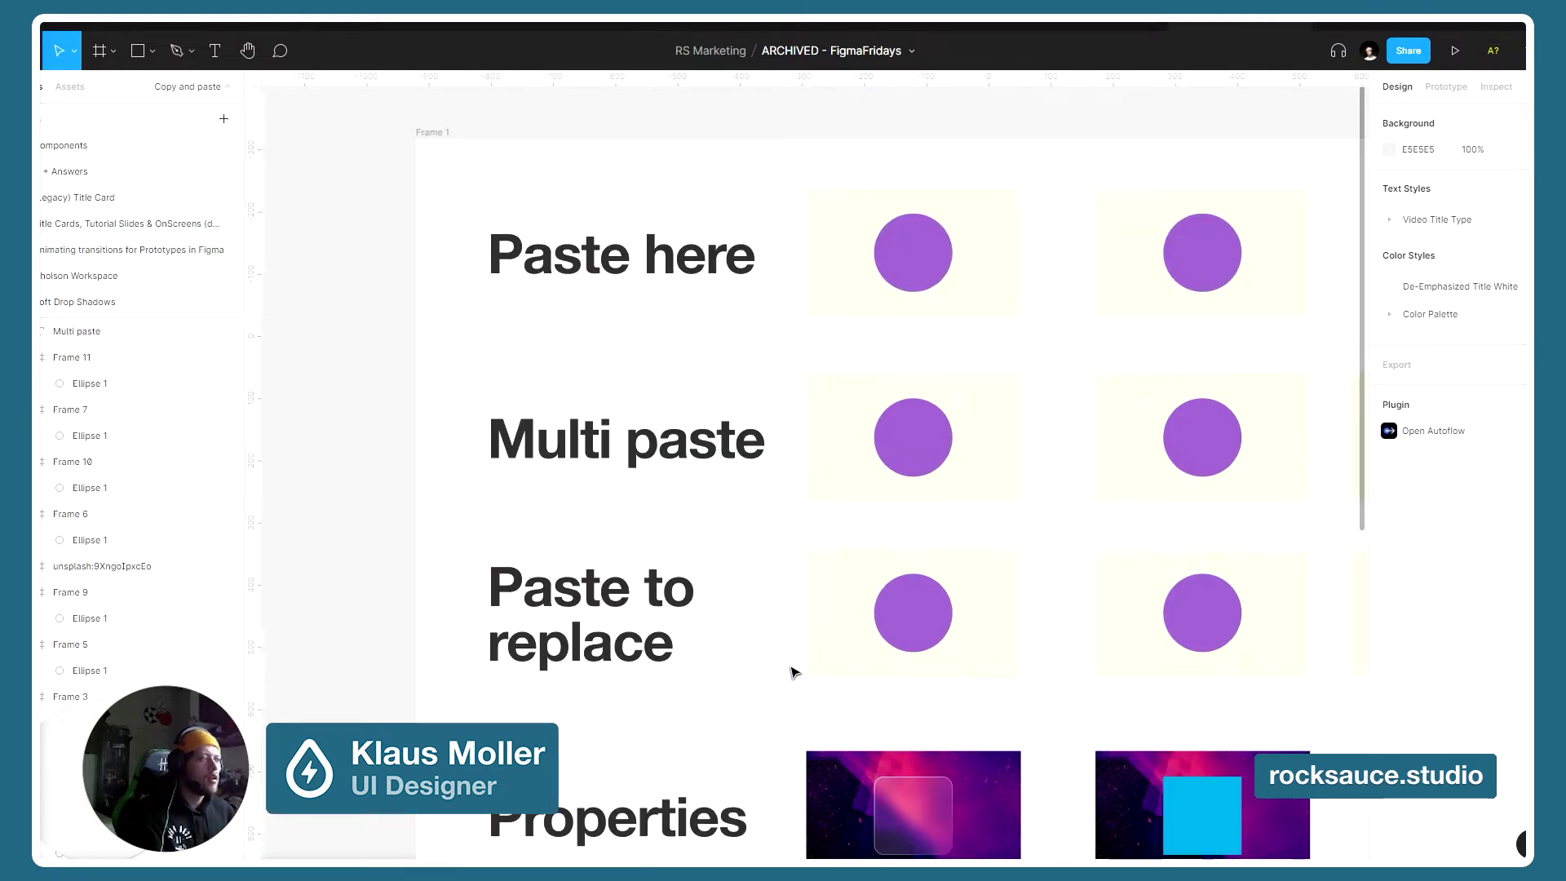
scroll(795, 671, "down", 4)
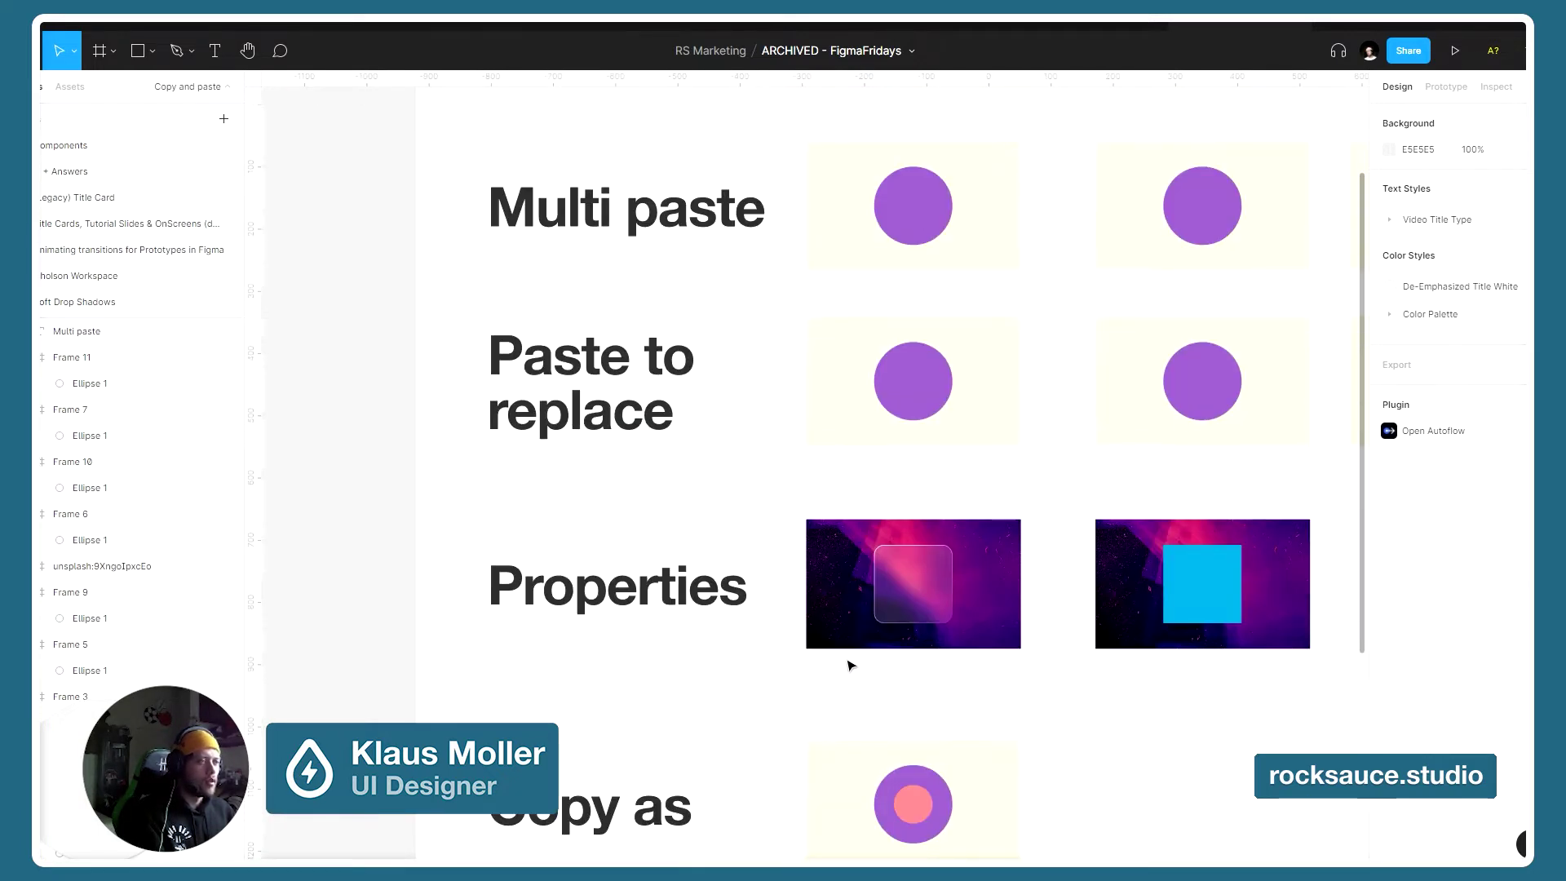
scroll(846, 657, "up", 2)
scroll(929, 666, "right", 2)
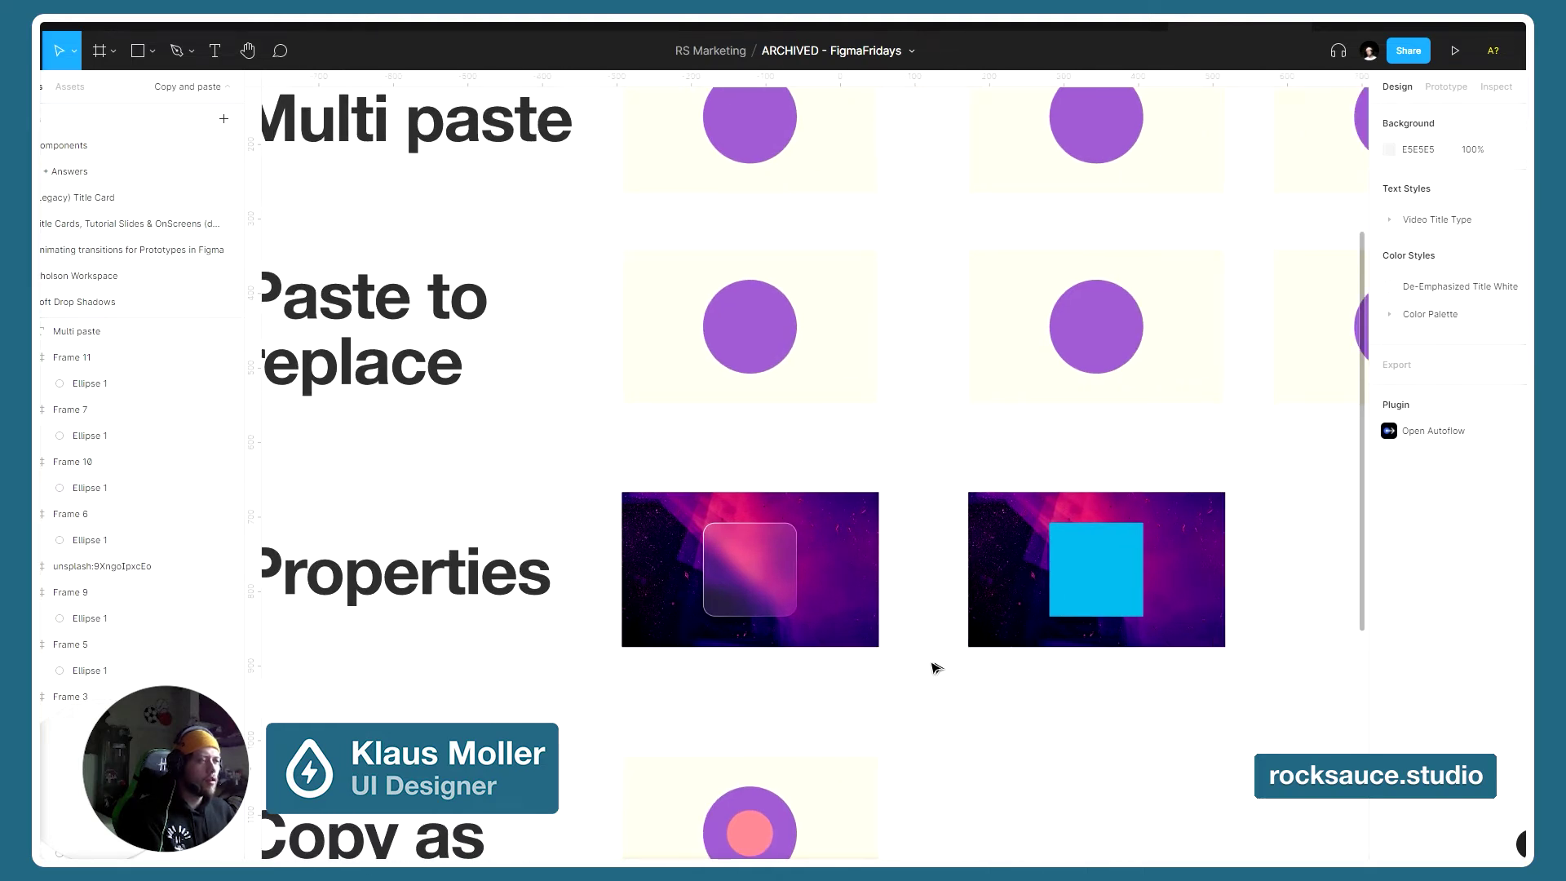
scroll(936, 668, "up", 2)
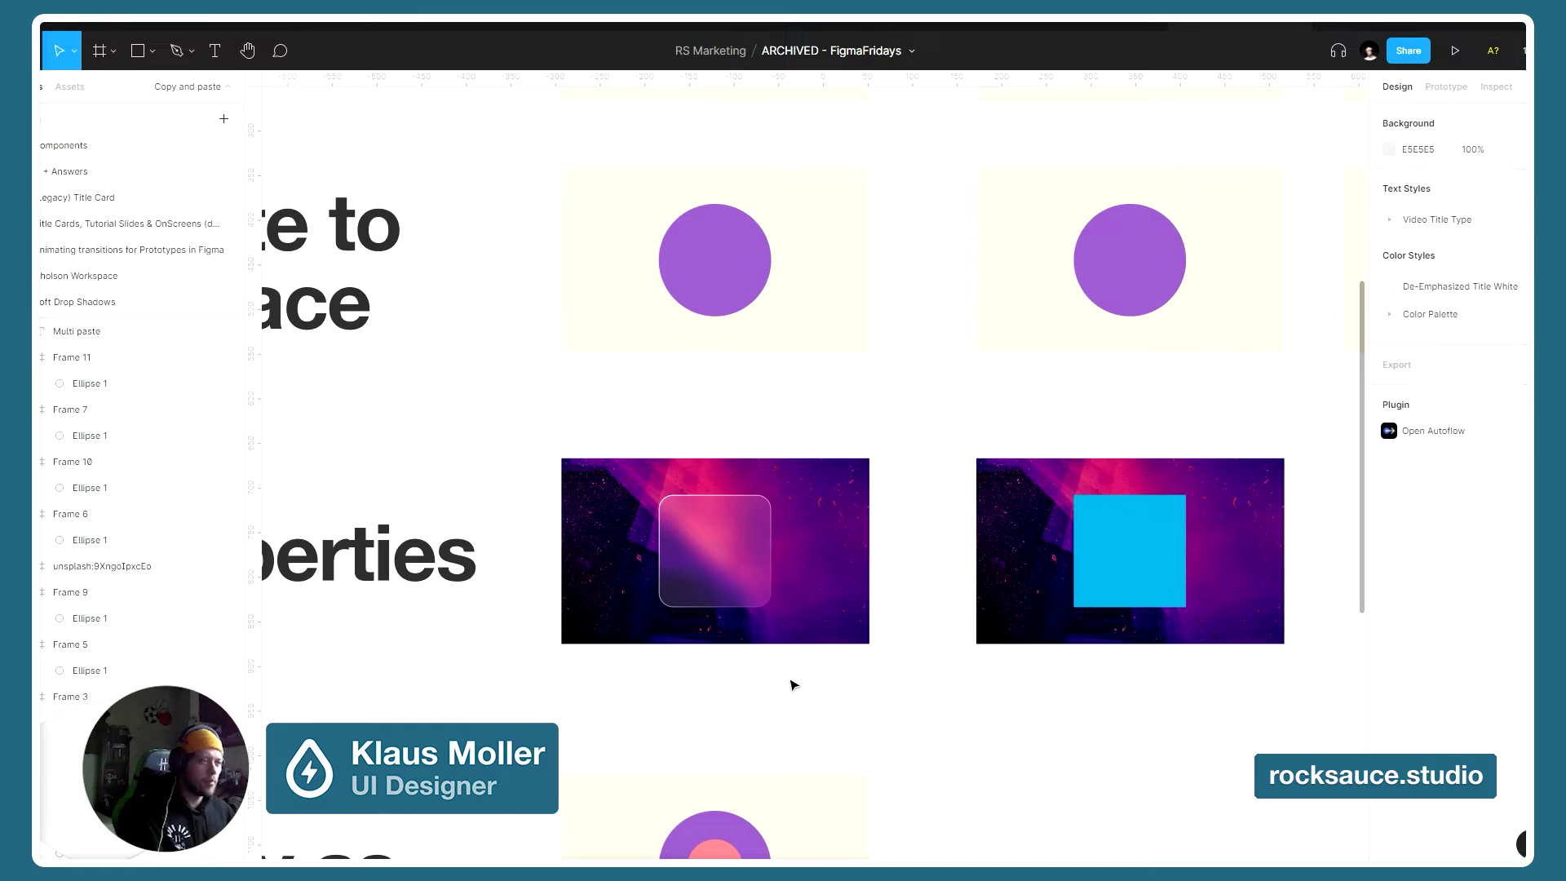
left_click(746, 589)
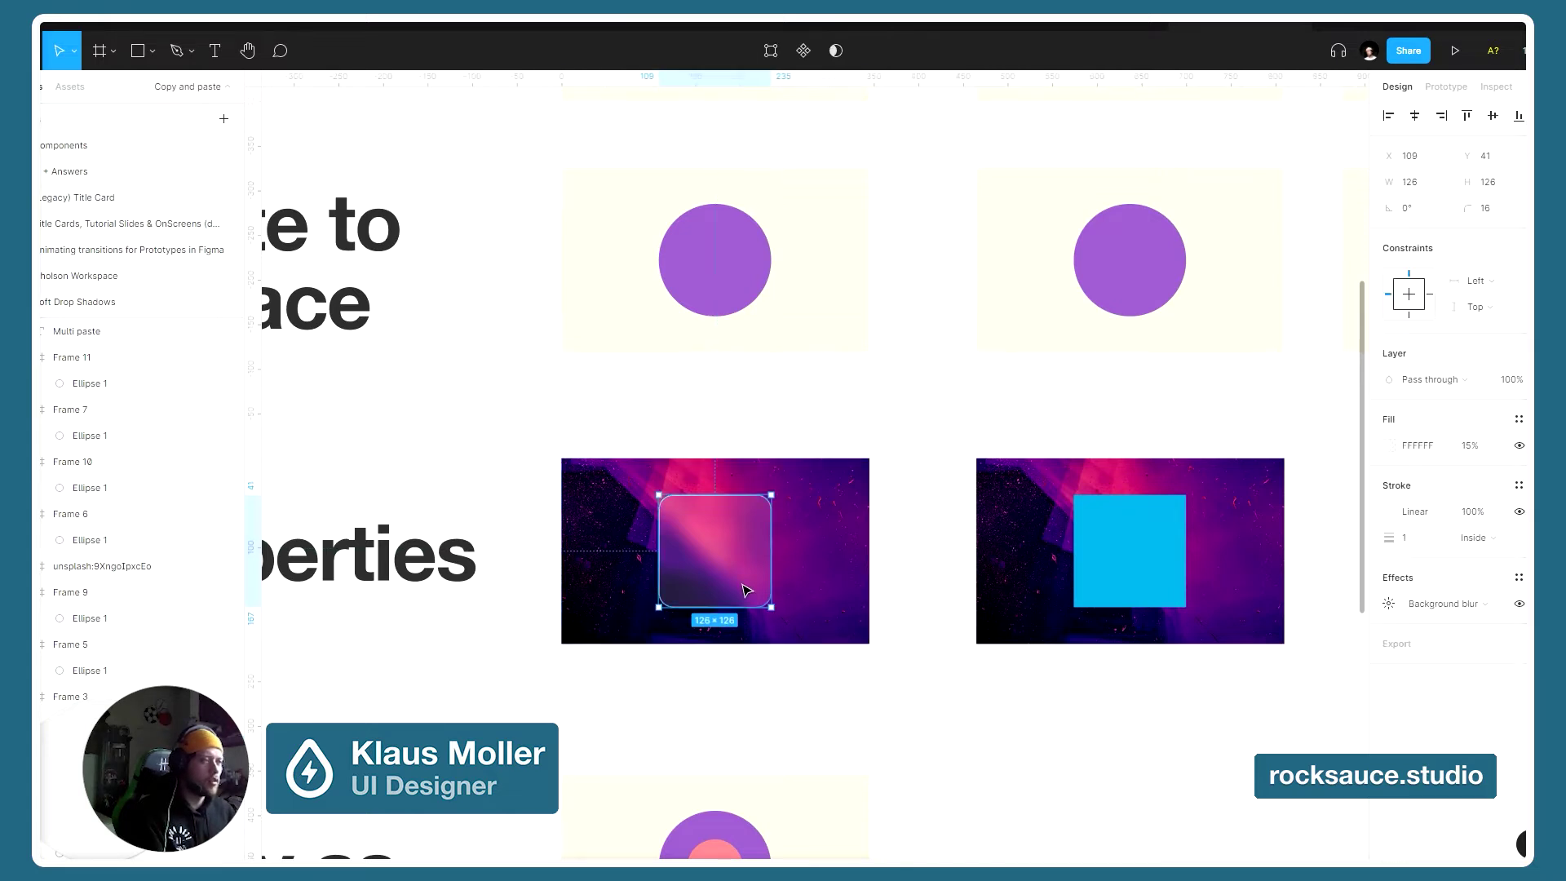
left_click(897, 602)
left_click(757, 586)
left_click(756, 585)
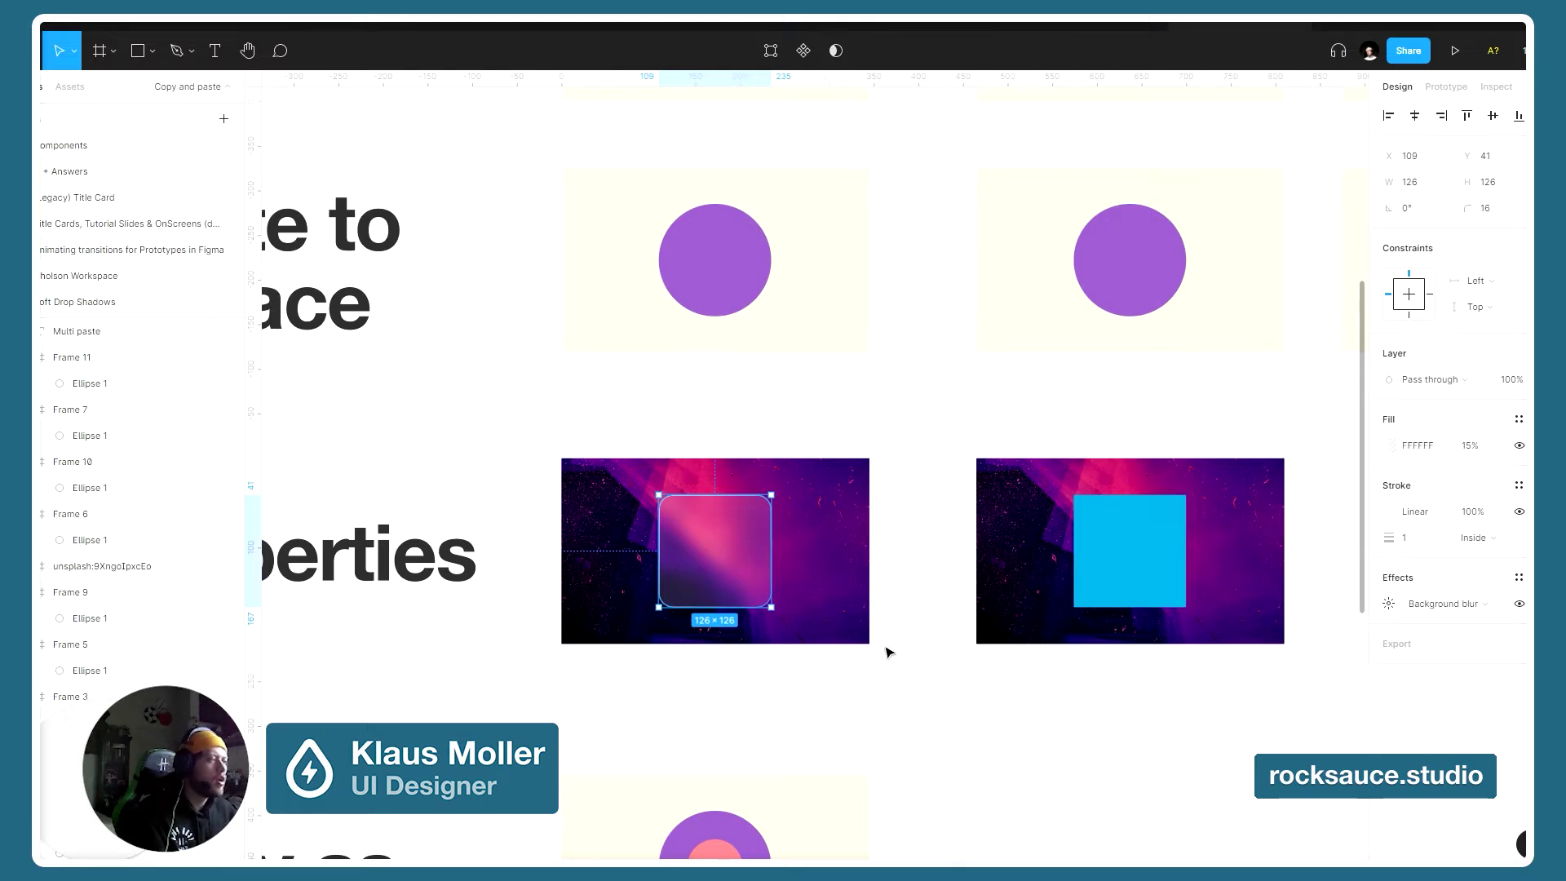
left_click(1134, 560)
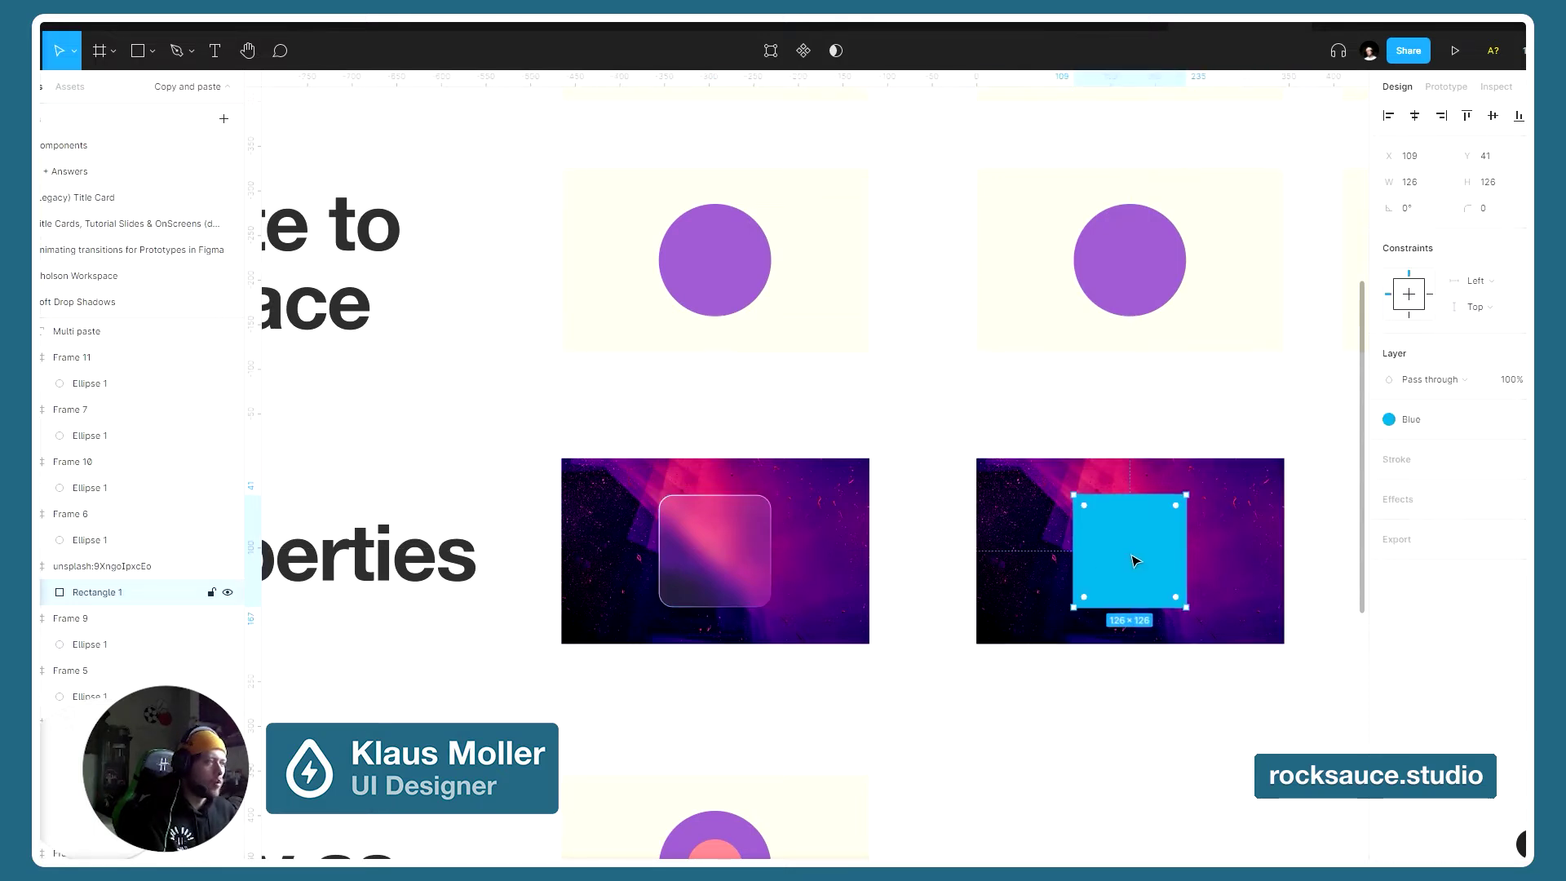
left_click(905, 576)
- Copy the properties of the translucent square in the first frame of the Properties row
left_click(745, 568)
right_click(743, 569)
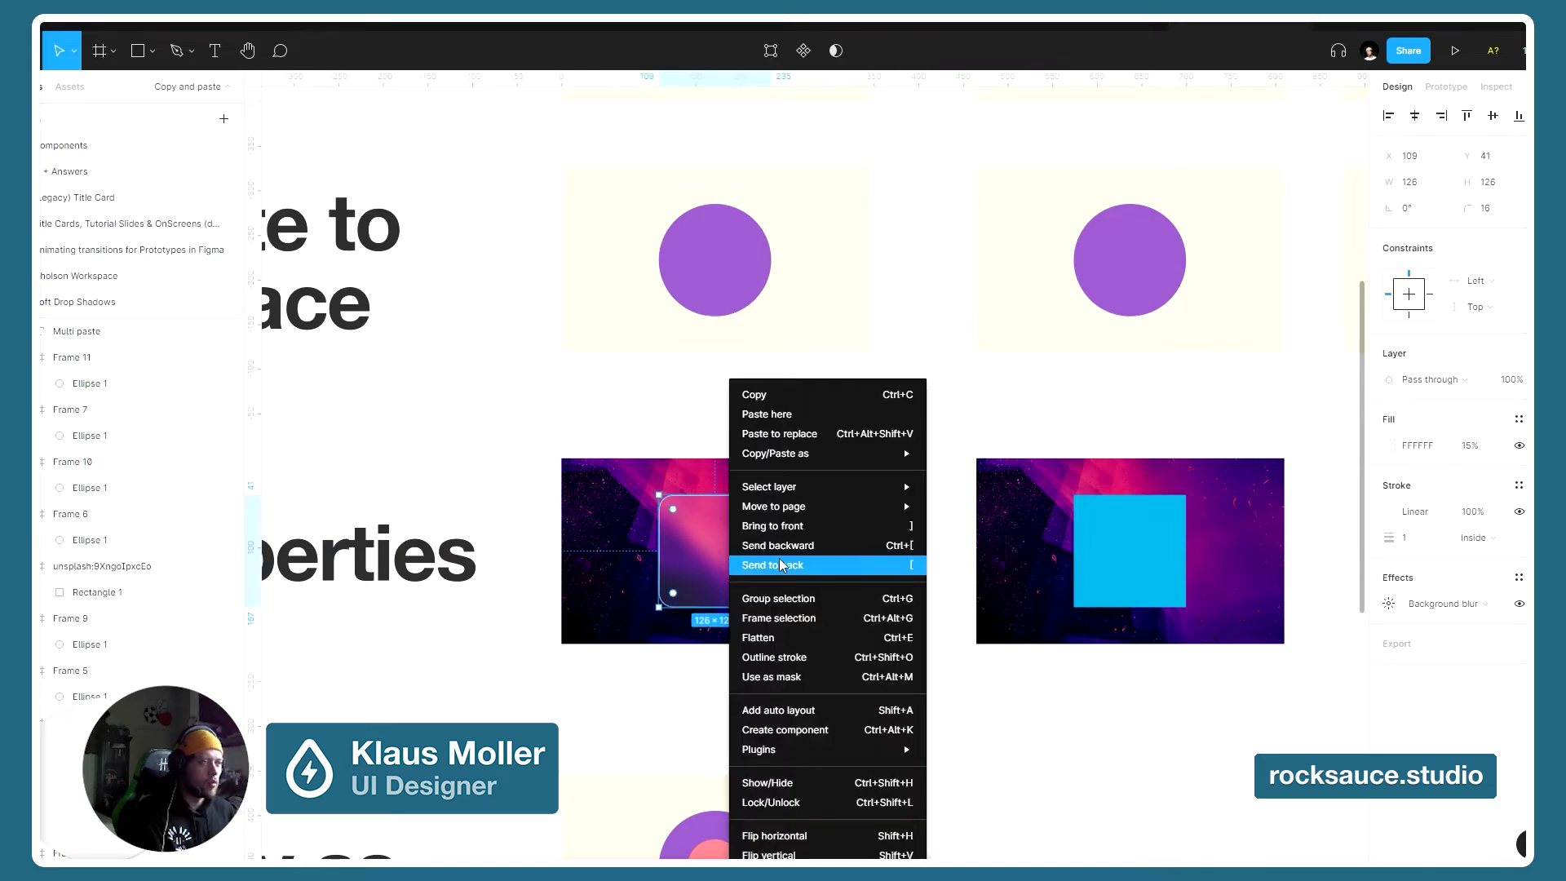
mouse_move(858, 454)
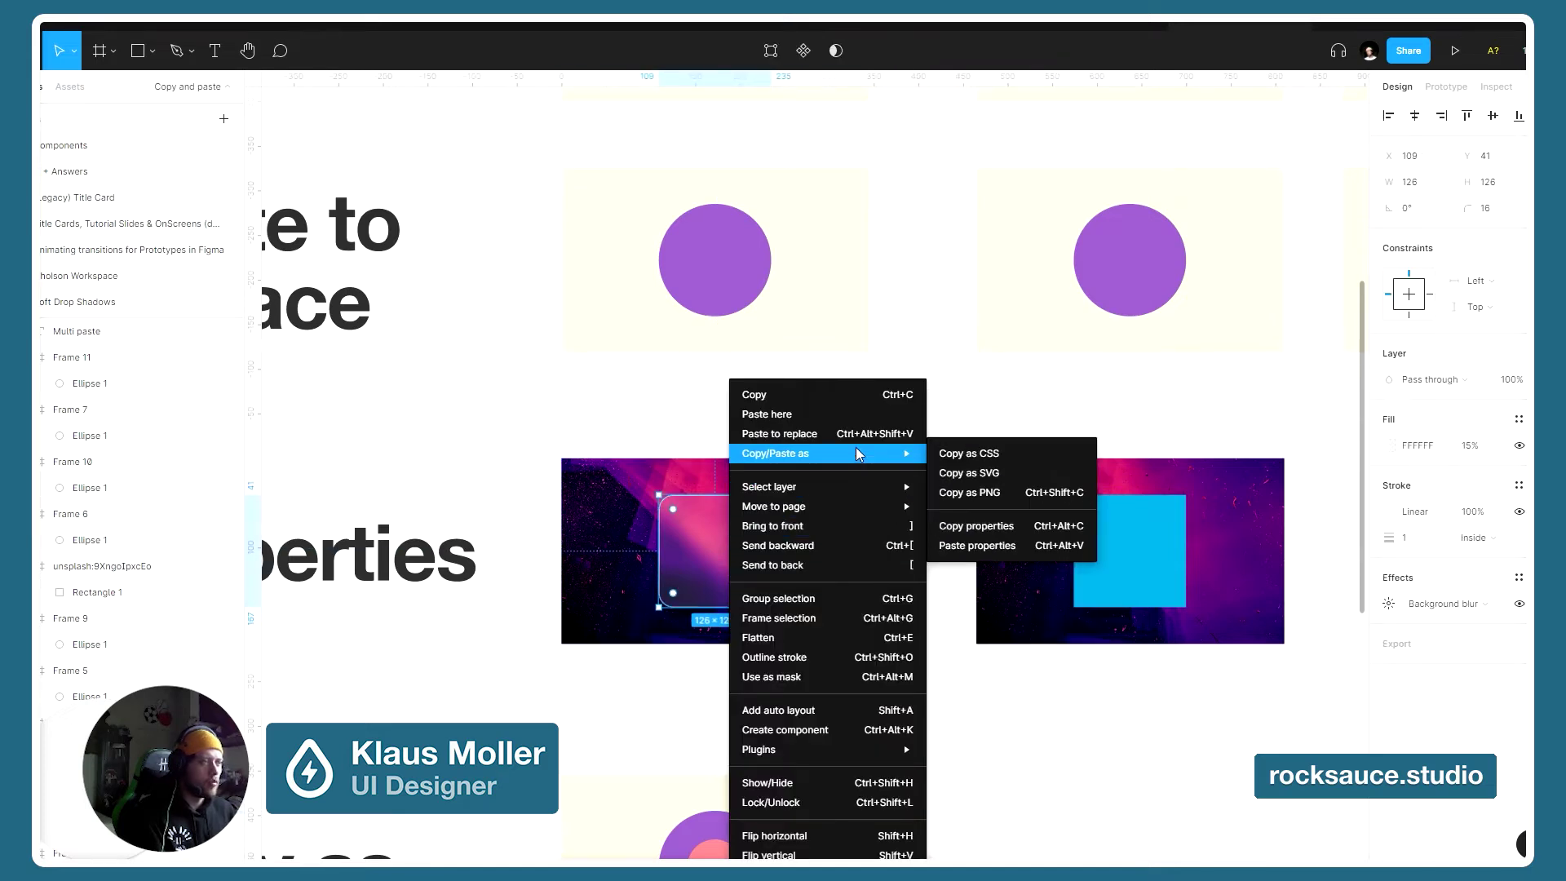
left_click(1035, 527)
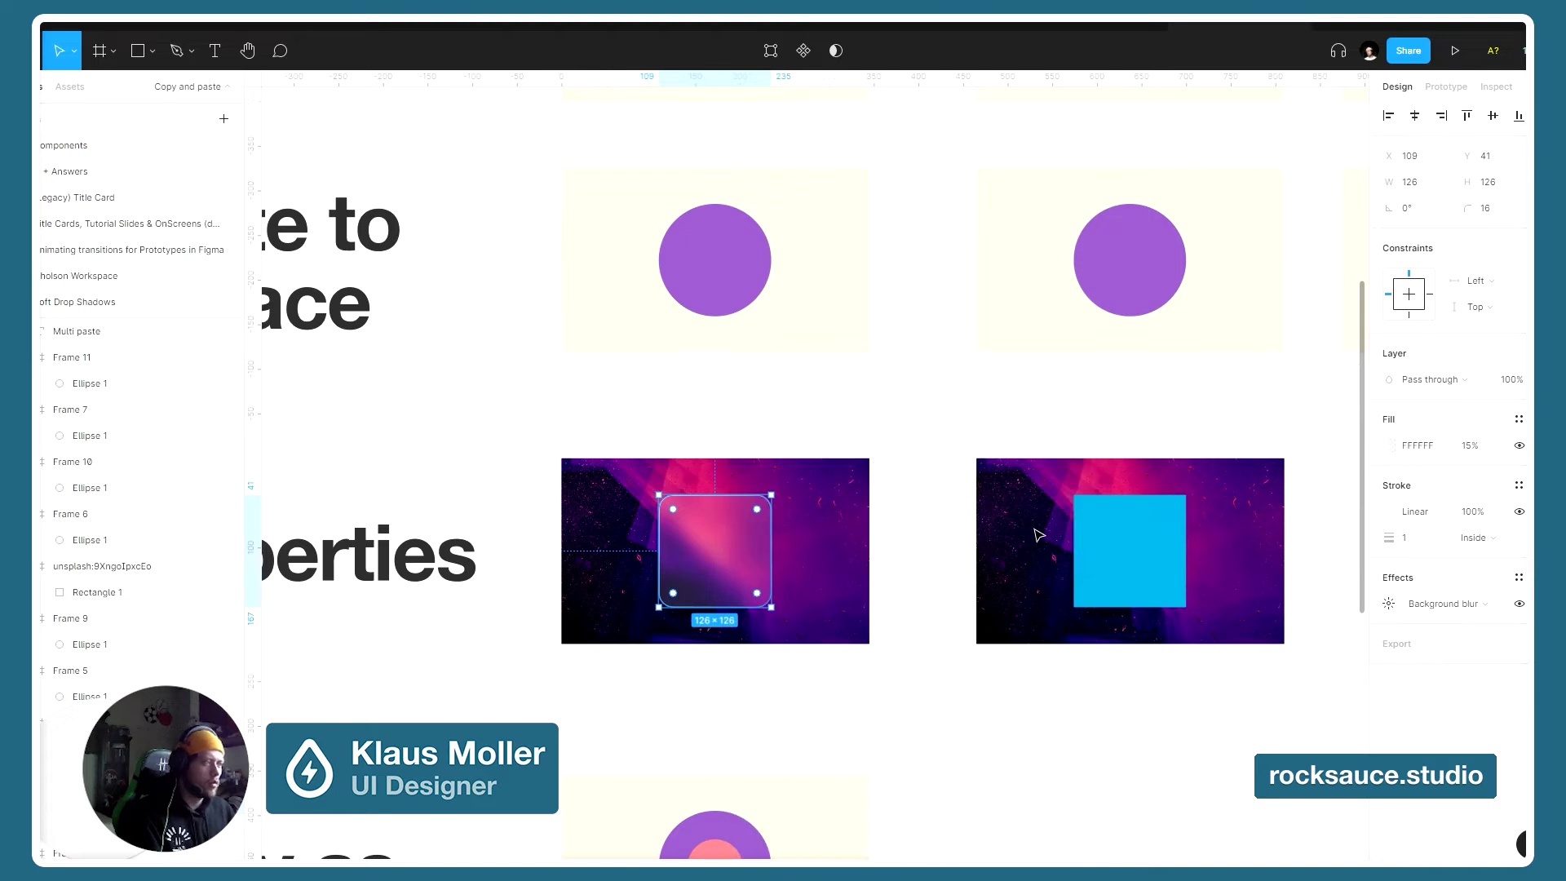
- Paste the copied properties onto the blue square in the Properties row and deselect it
left_click(1137, 569)
double_click(1134, 569)
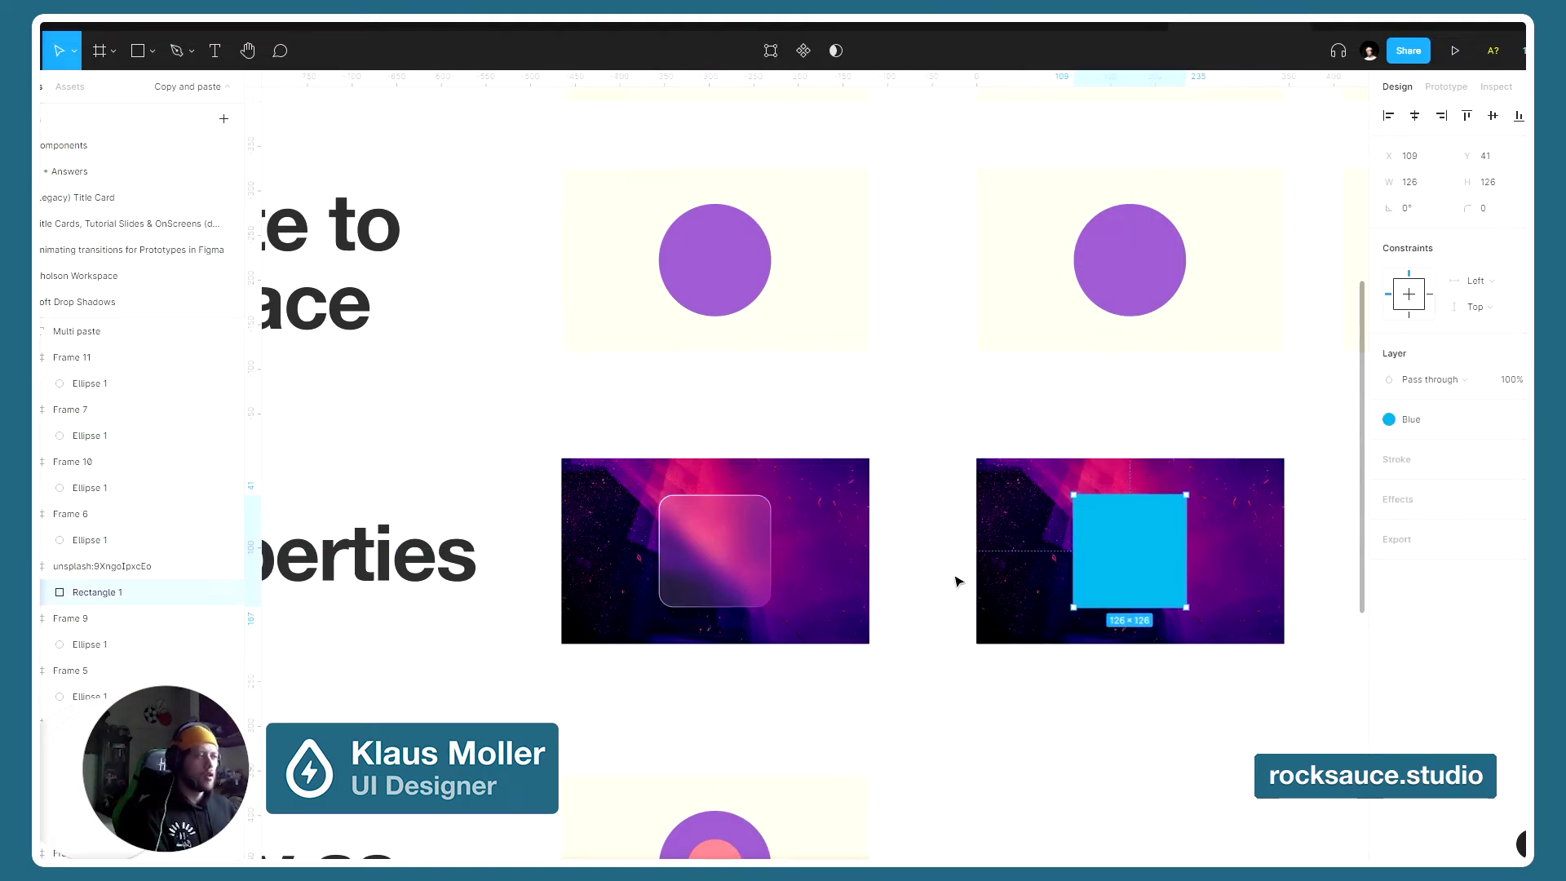
right_click(1109, 571)
mouse_move(1160, 456)
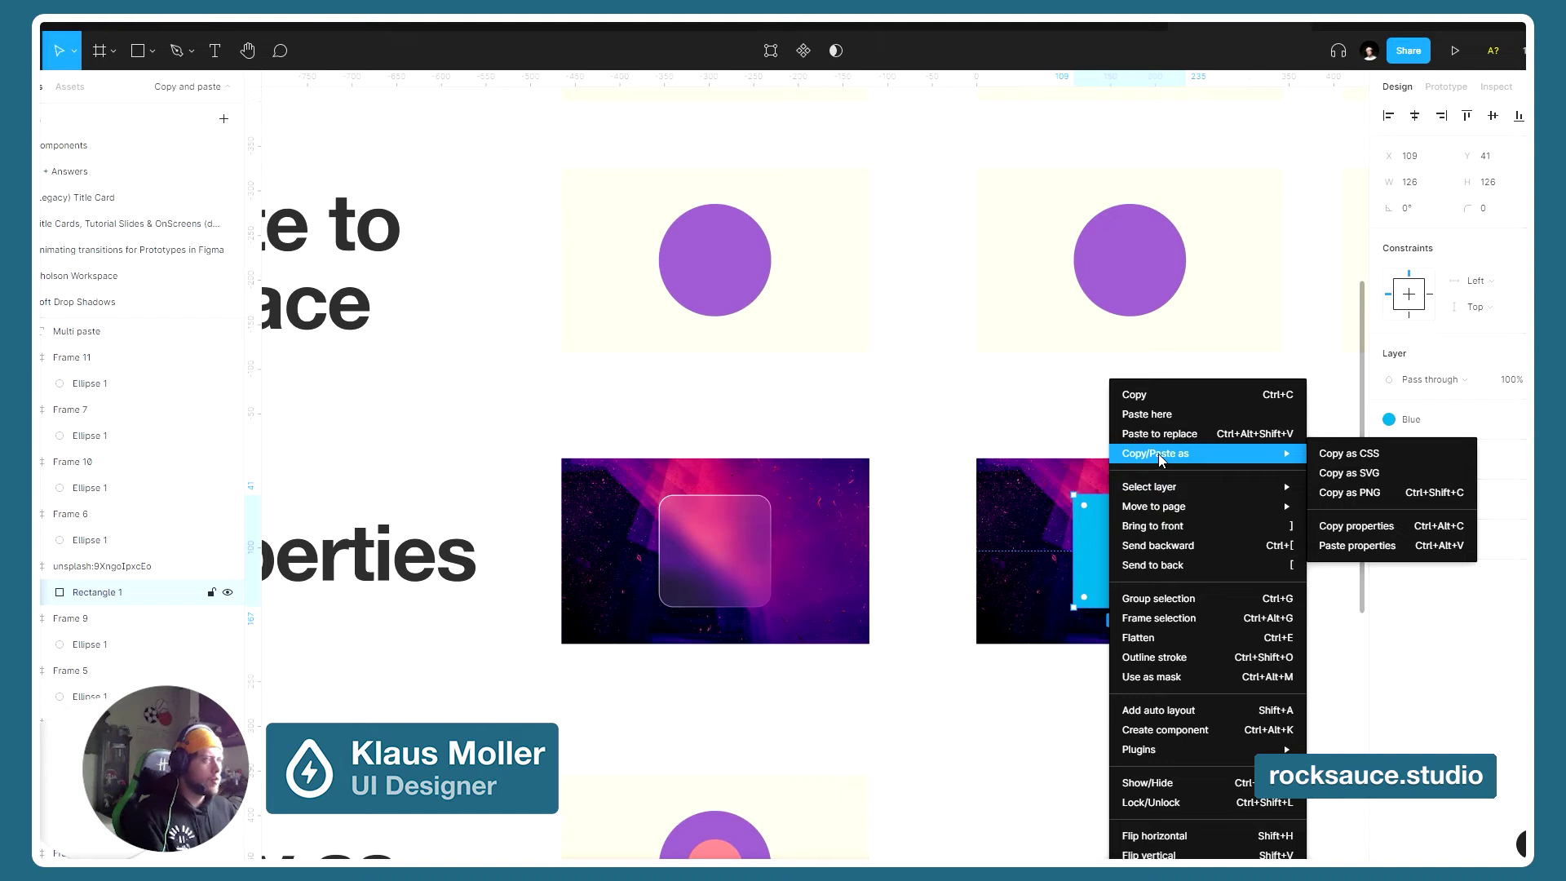
left_click(1362, 545)
left_click(1166, 734)
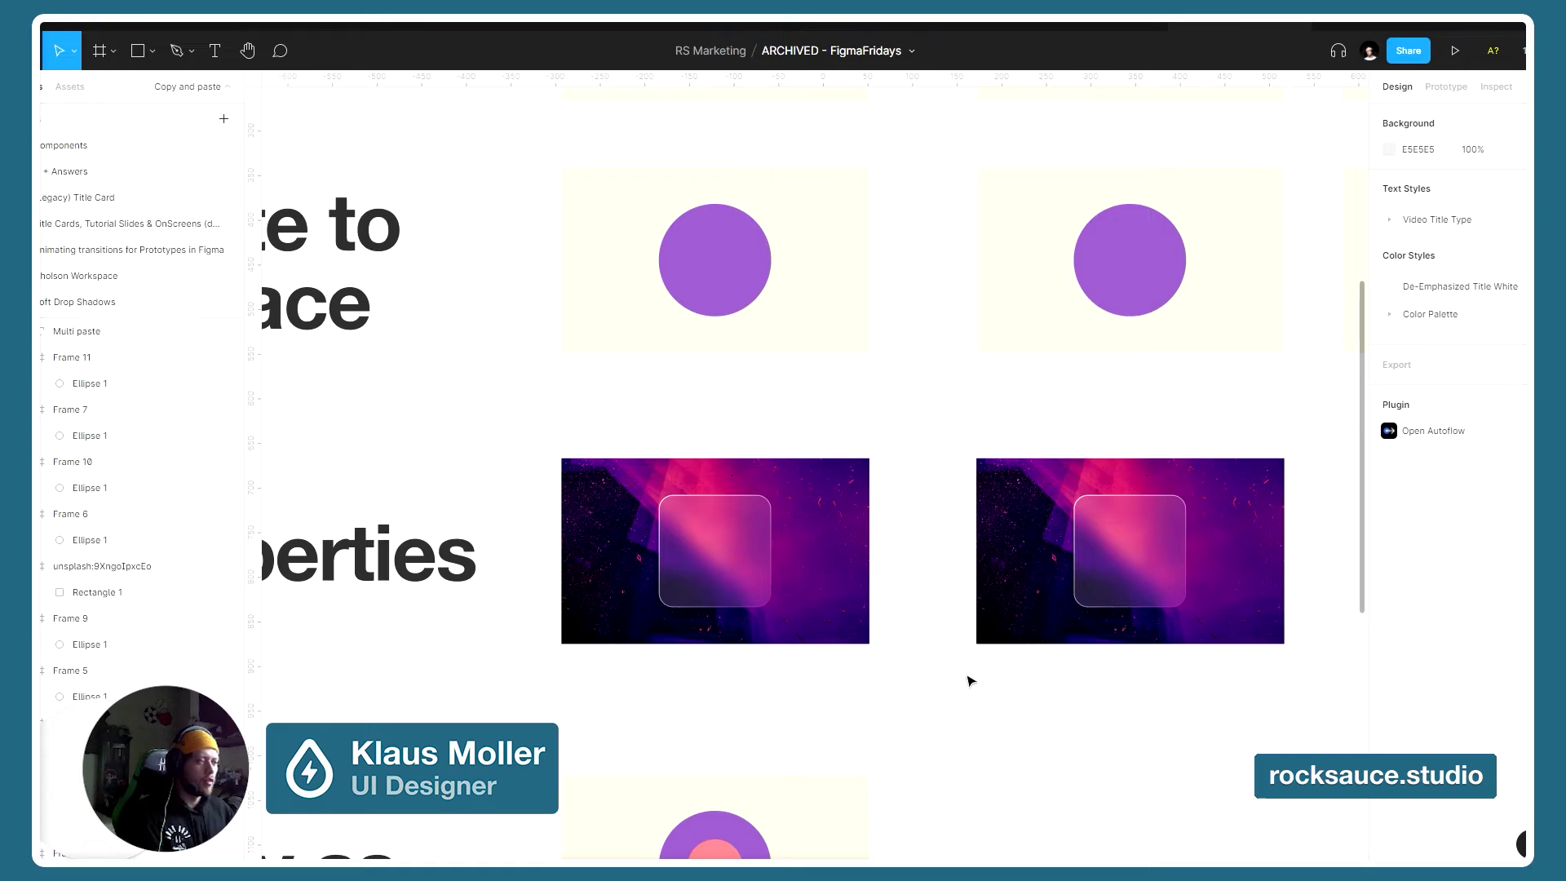
- Copy the cream frame with the two circles in the Copy as row as PNG
scroll(973, 680, "down", 5)
scroll(965, 685, "down", 2)
scroll(727, 643, "up", 5)
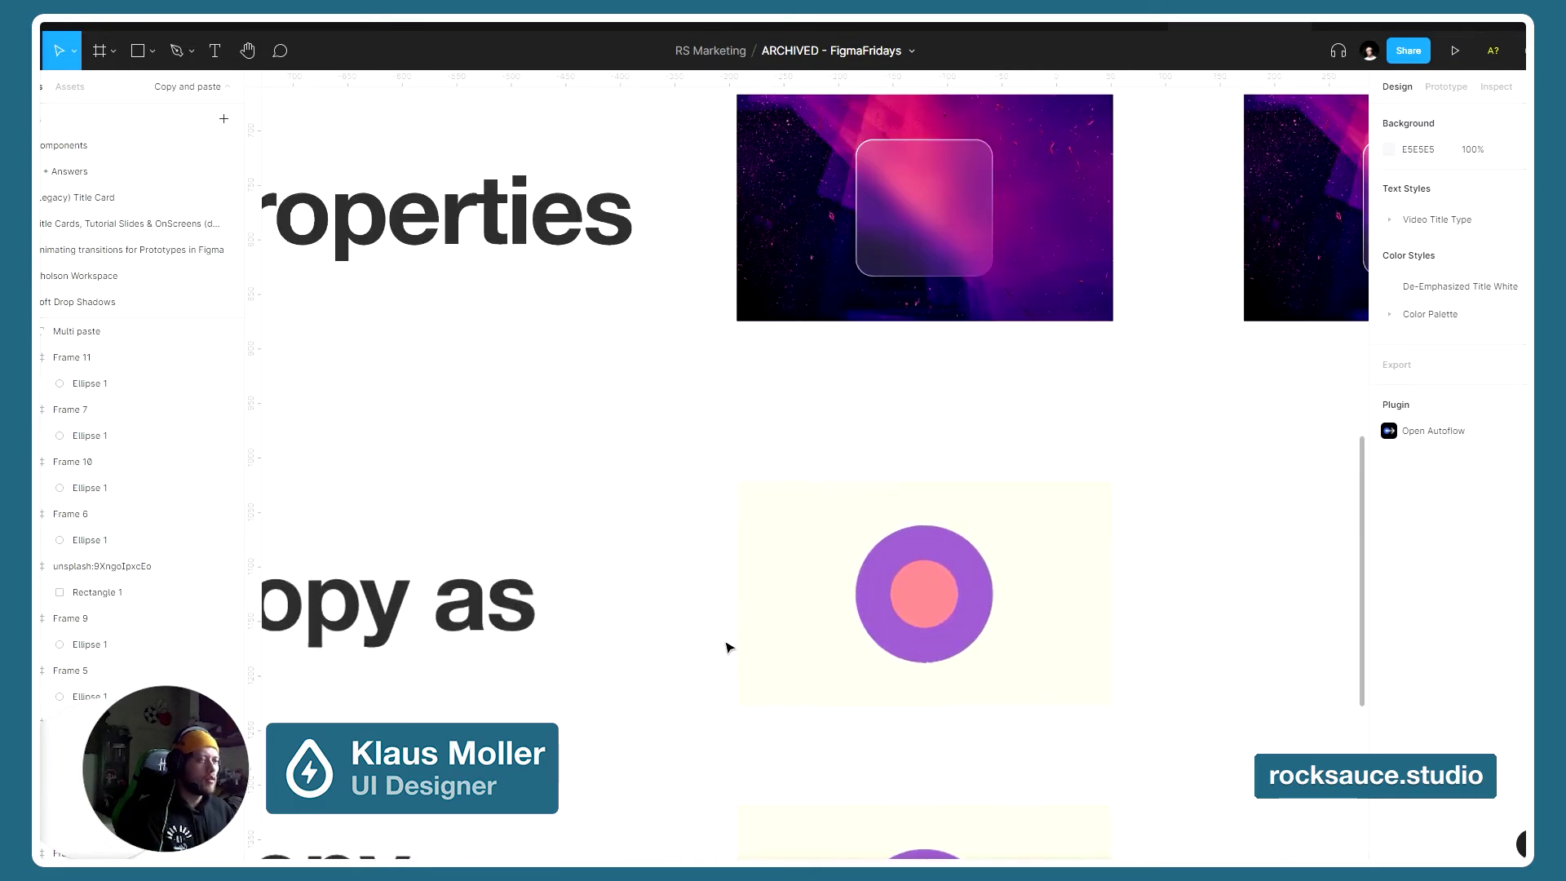
scroll(755, 648, "down", 3)
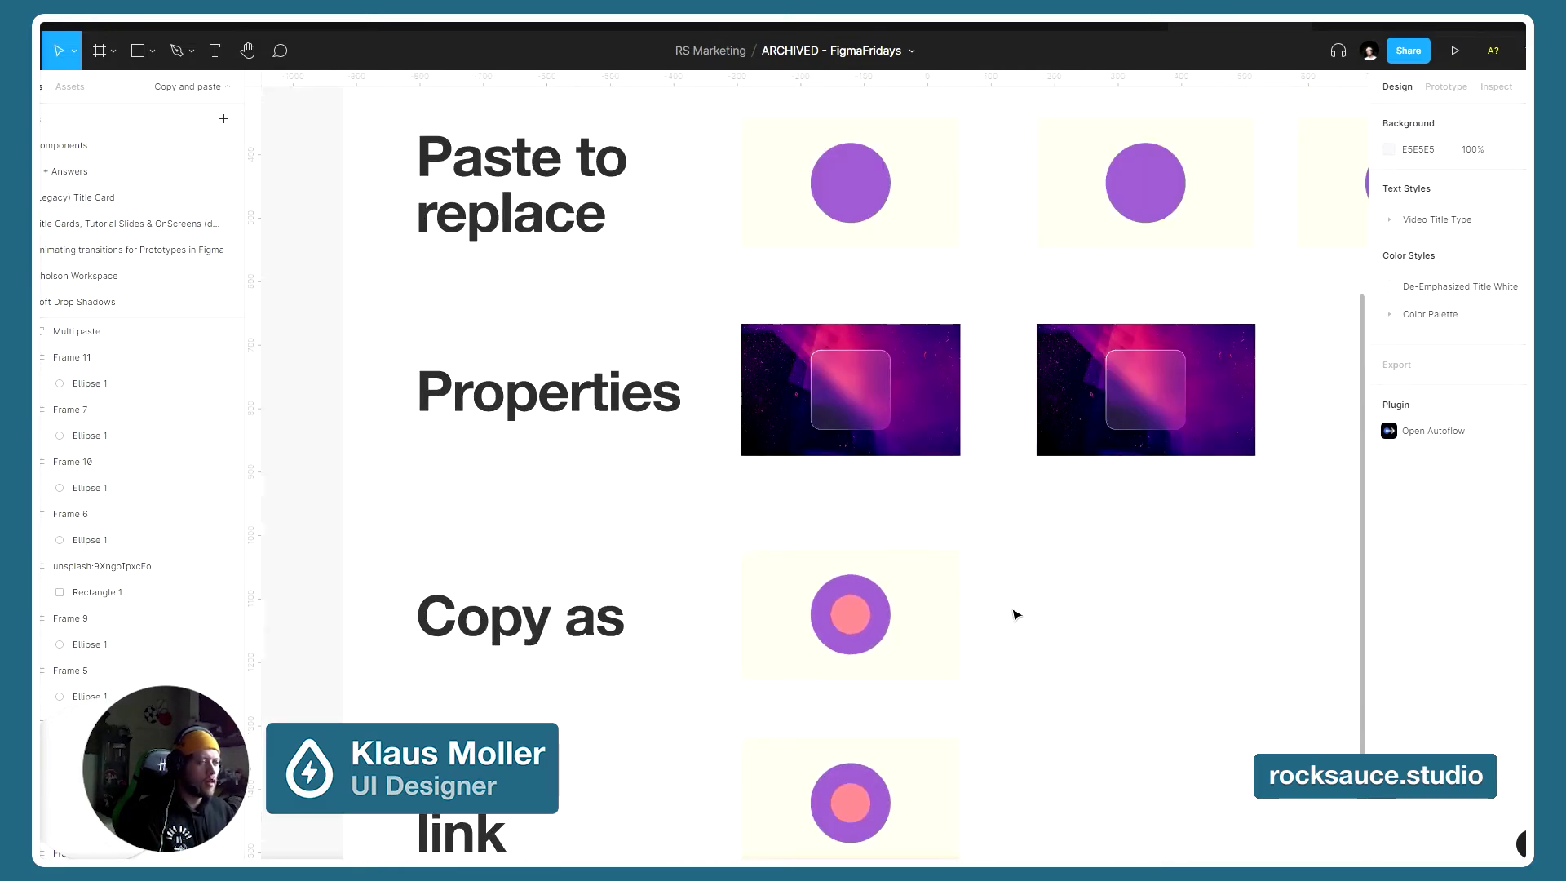
left_click_drag(990, 542, 734, 693)
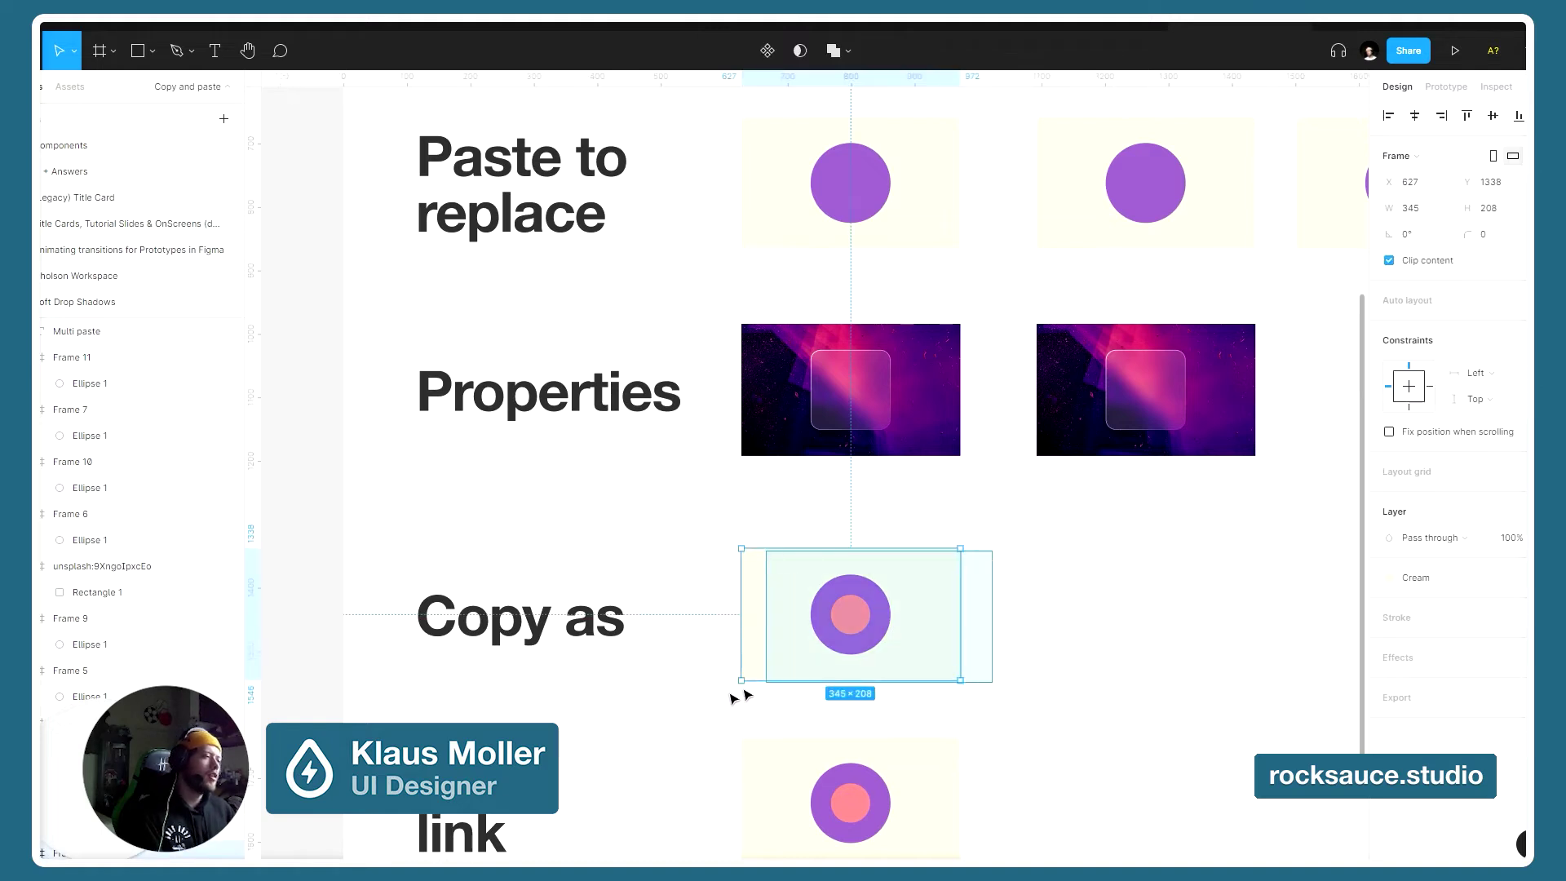
right_click(875, 638)
mouse_move(967, 419)
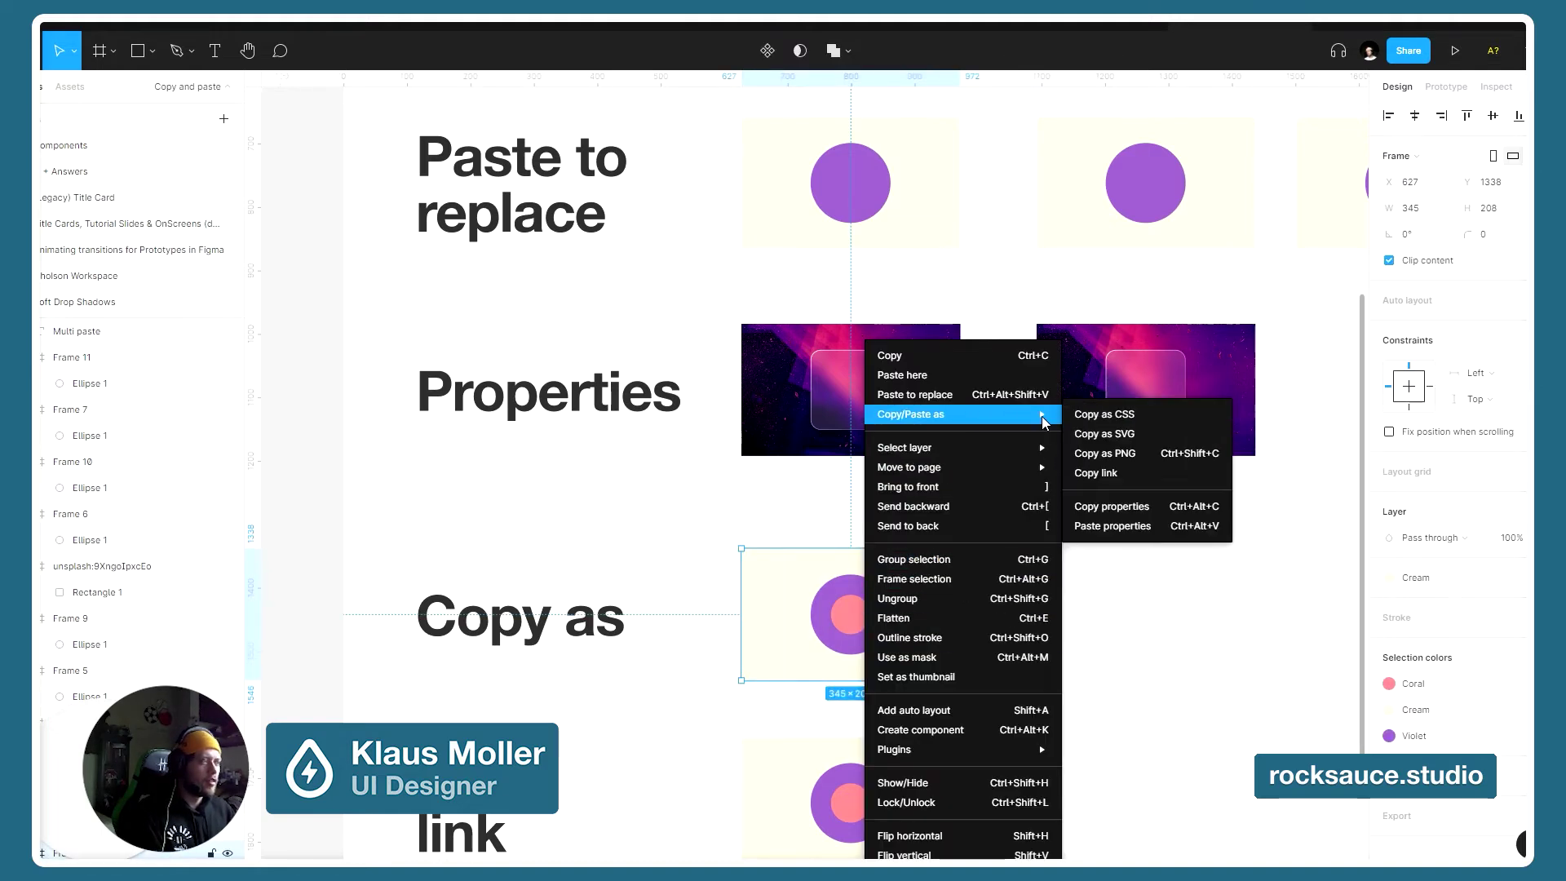
left_click(734, 528)
left_click(933, 645)
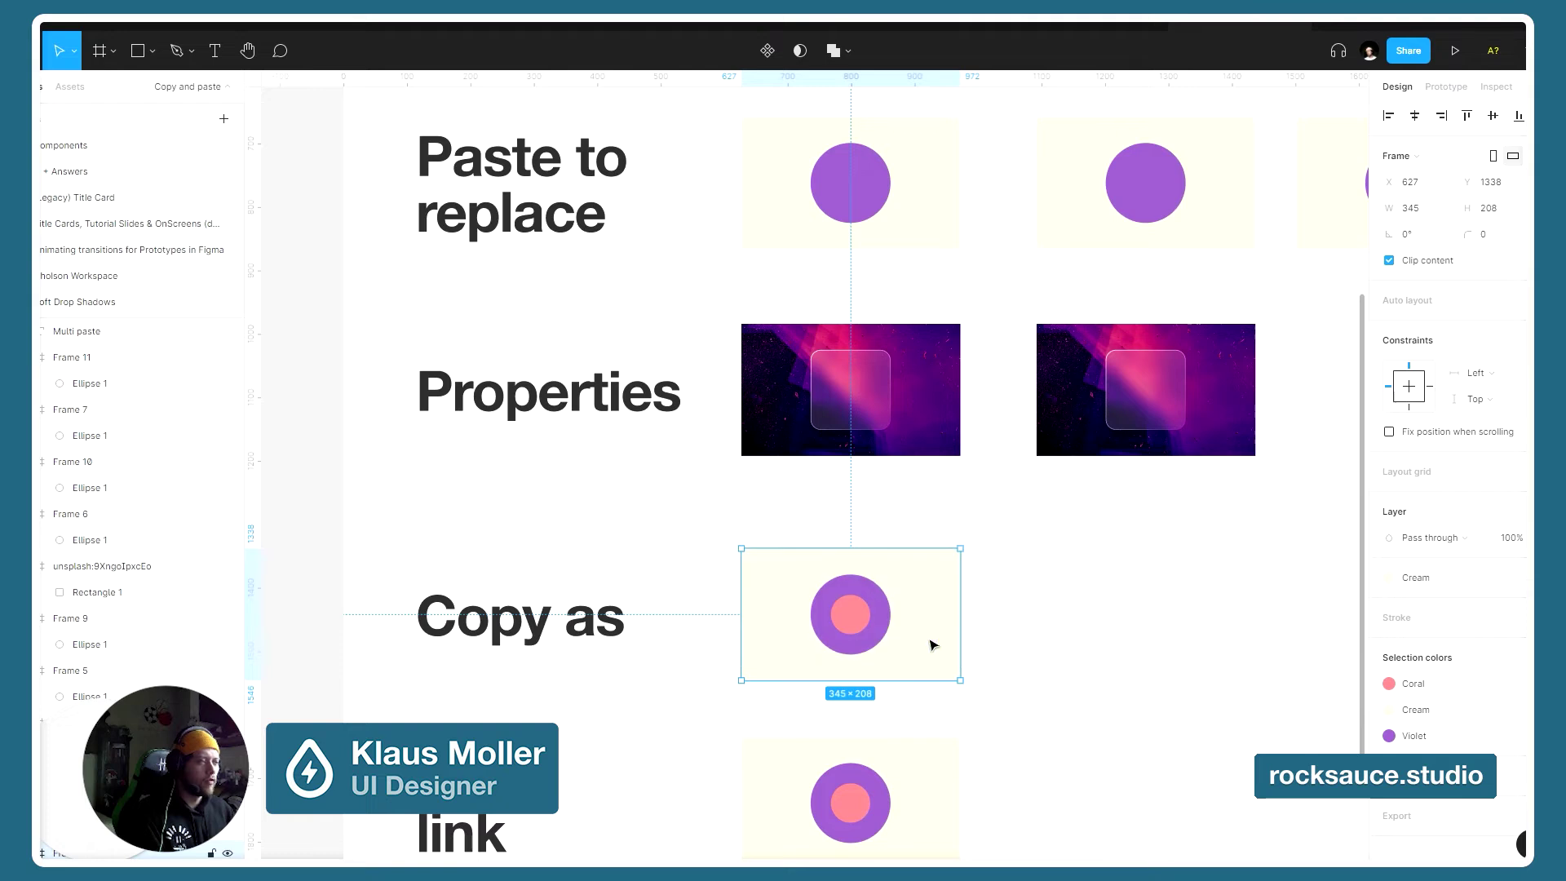
right_click(880, 617)
mouse_move(983, 418)
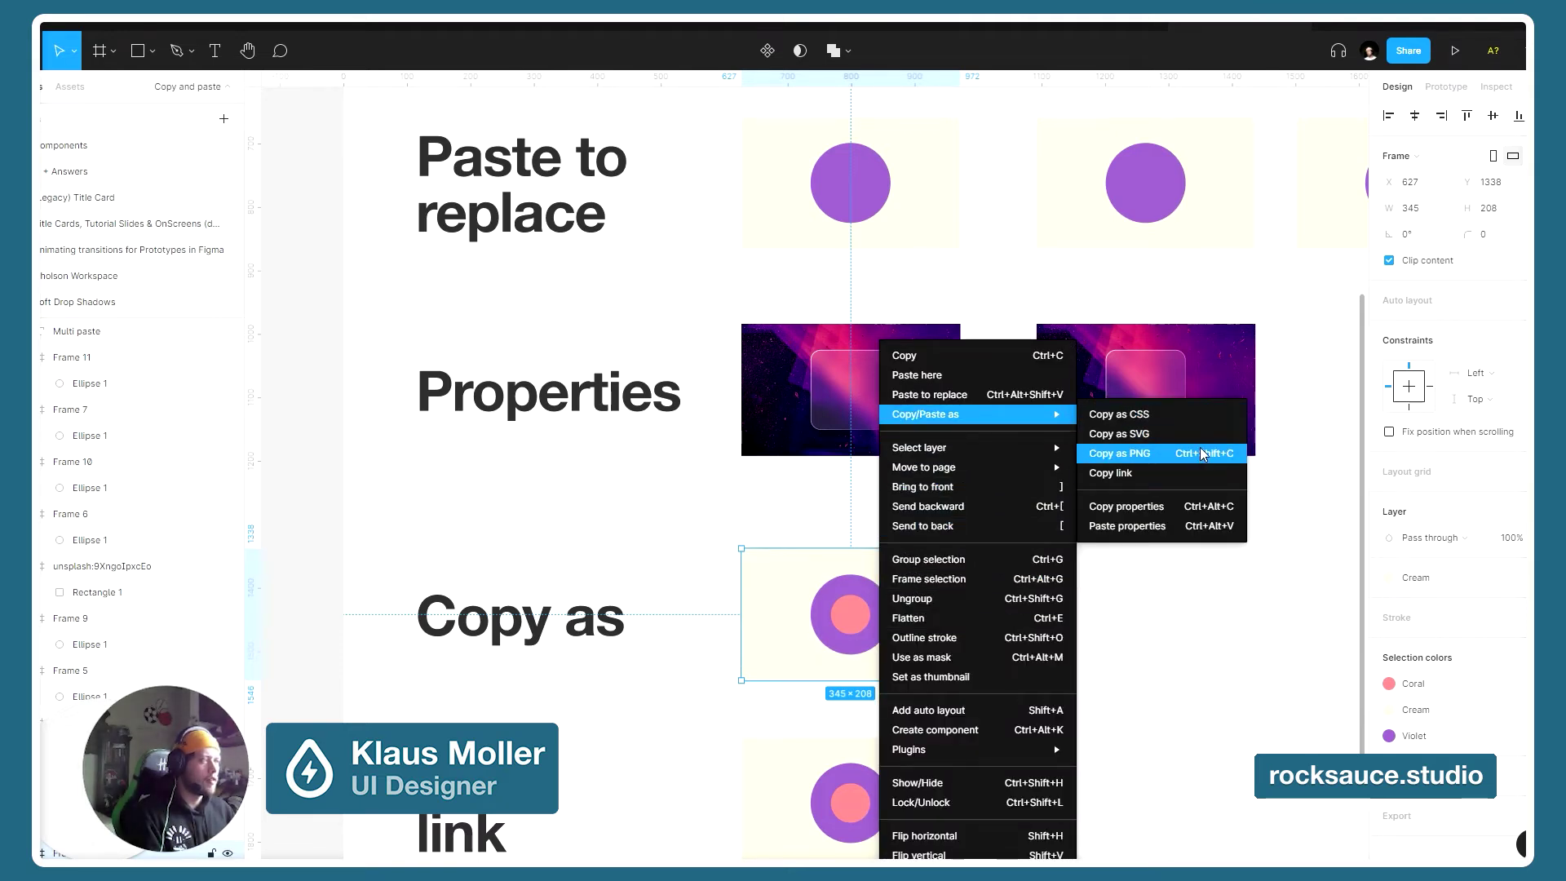
left_click(1152, 454)
- Paste the copied PNG beside the original frame in the Copy as row
scroll(1021, 615, "right", 3)
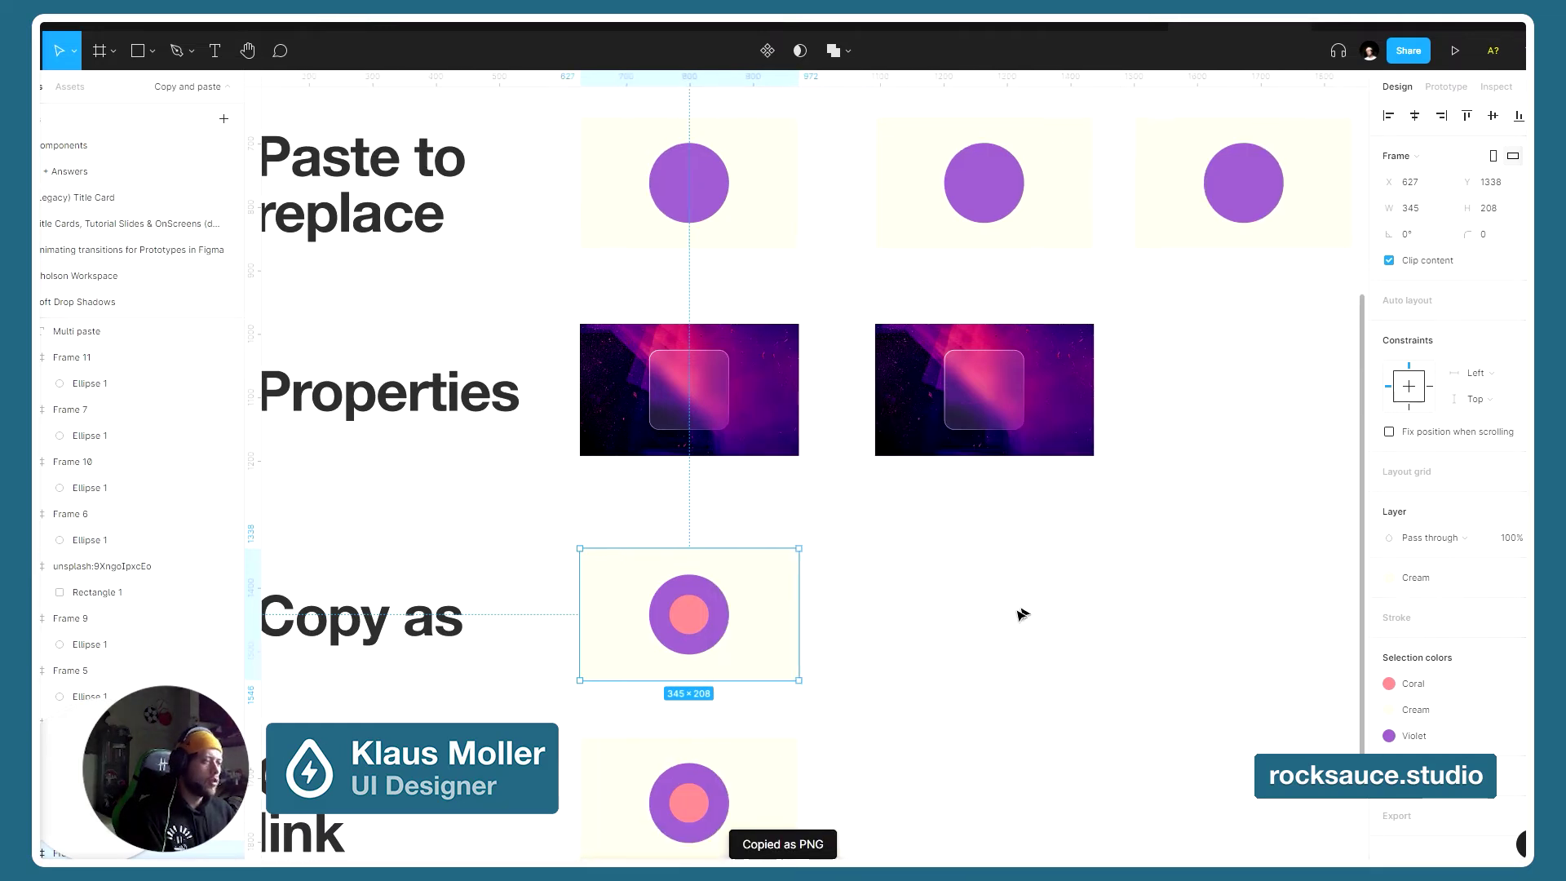
scroll(1022, 614, "right", 2)
key("ctrl+v")
left_click_drag(790, 462, 956, 608)
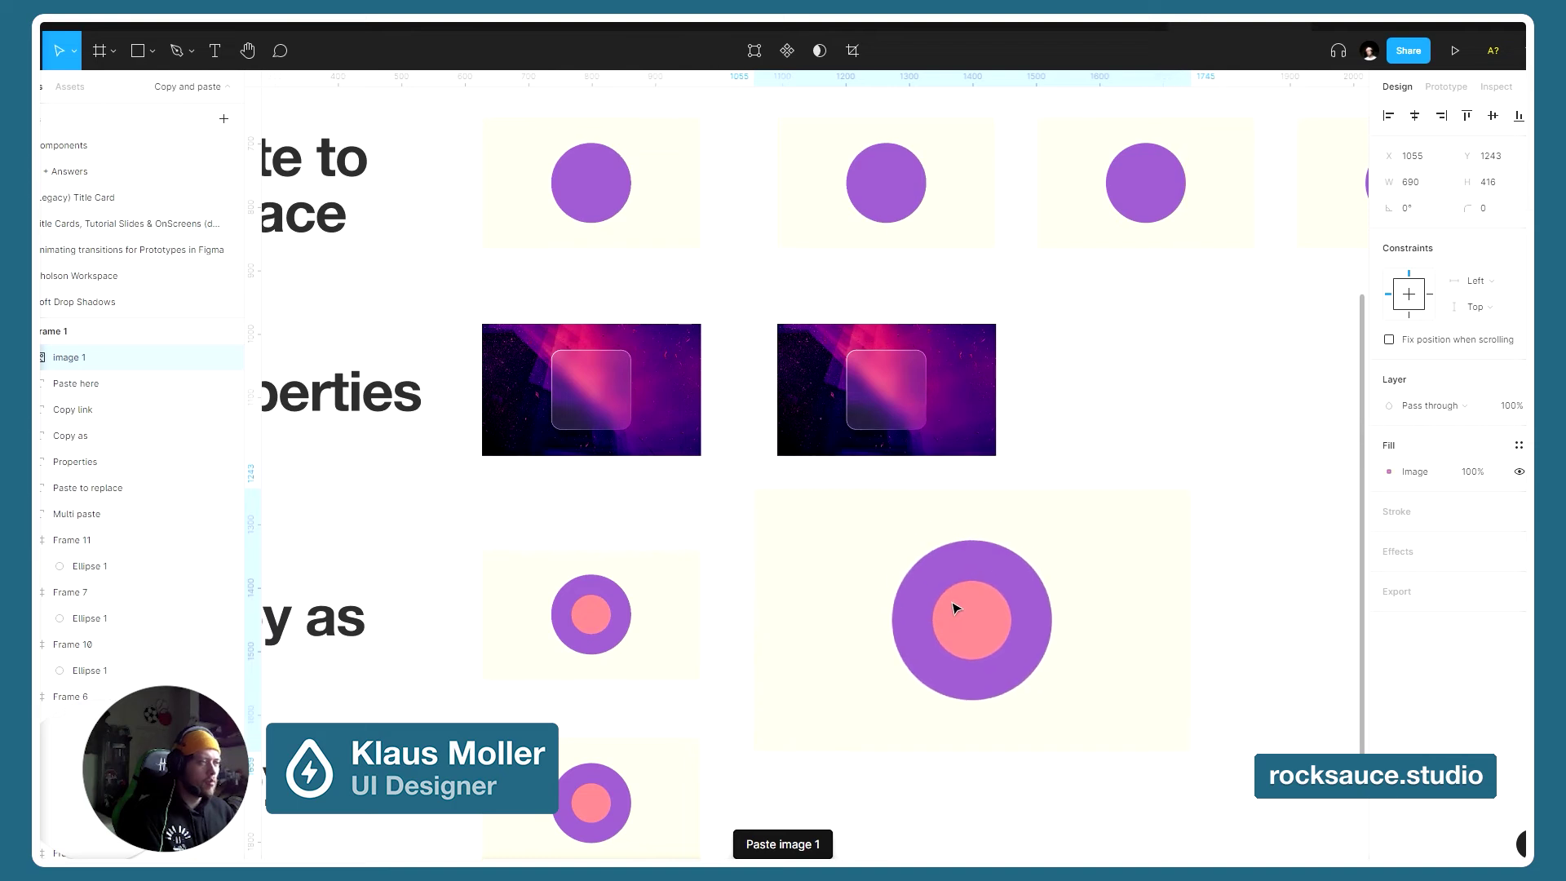
left_click(1230, 616)
scroll(1160, 692, "right", 6)
scroll(1160, 689, "left", 6)
left_click(1122, 692)
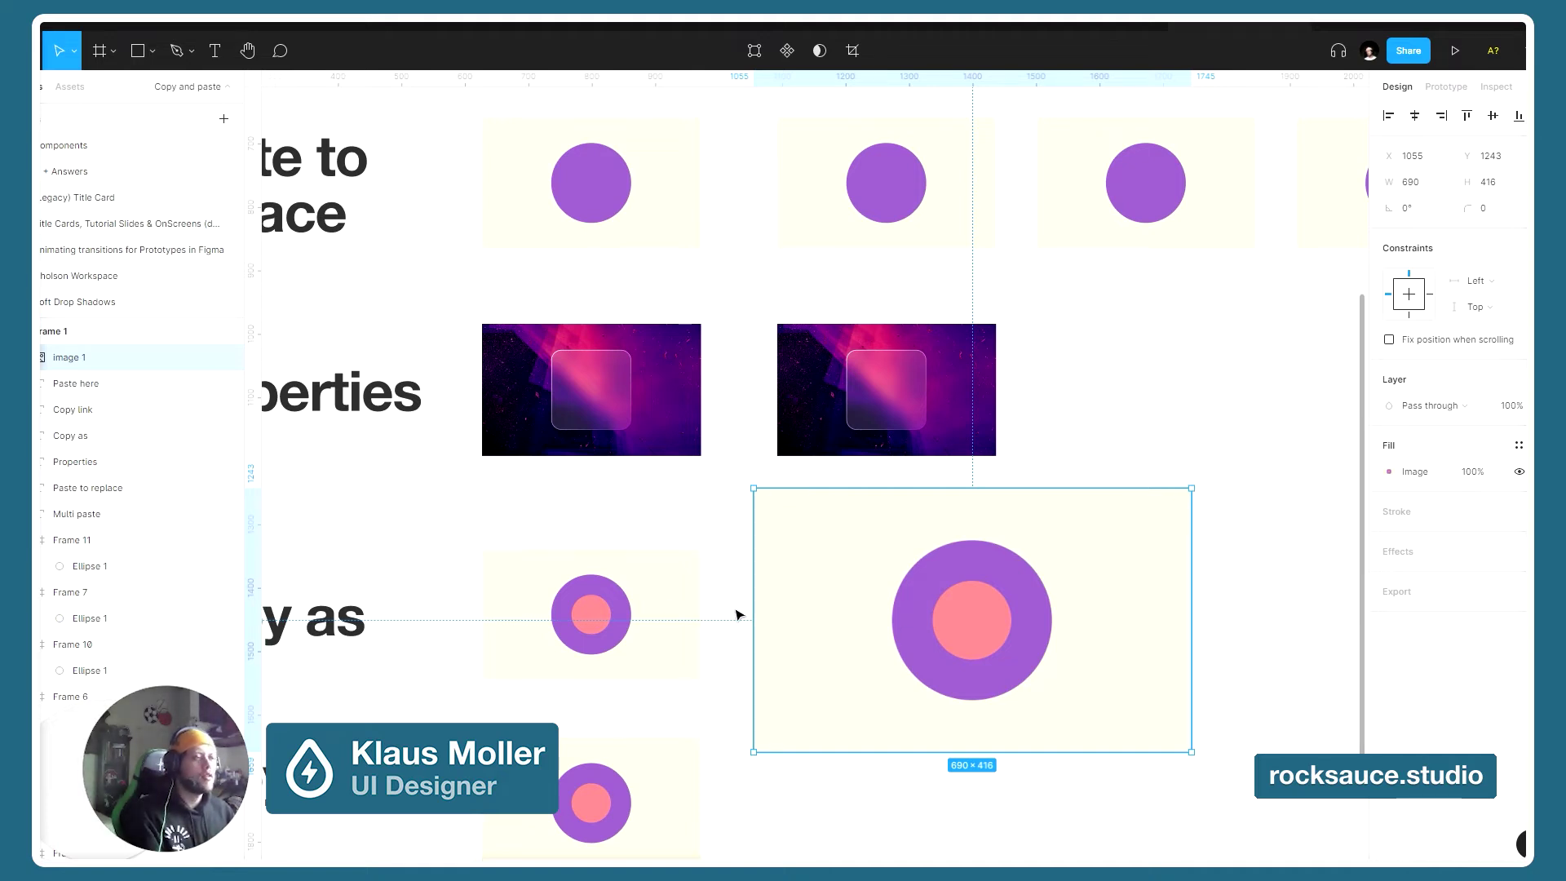
scroll(748, 617, "left", 4)
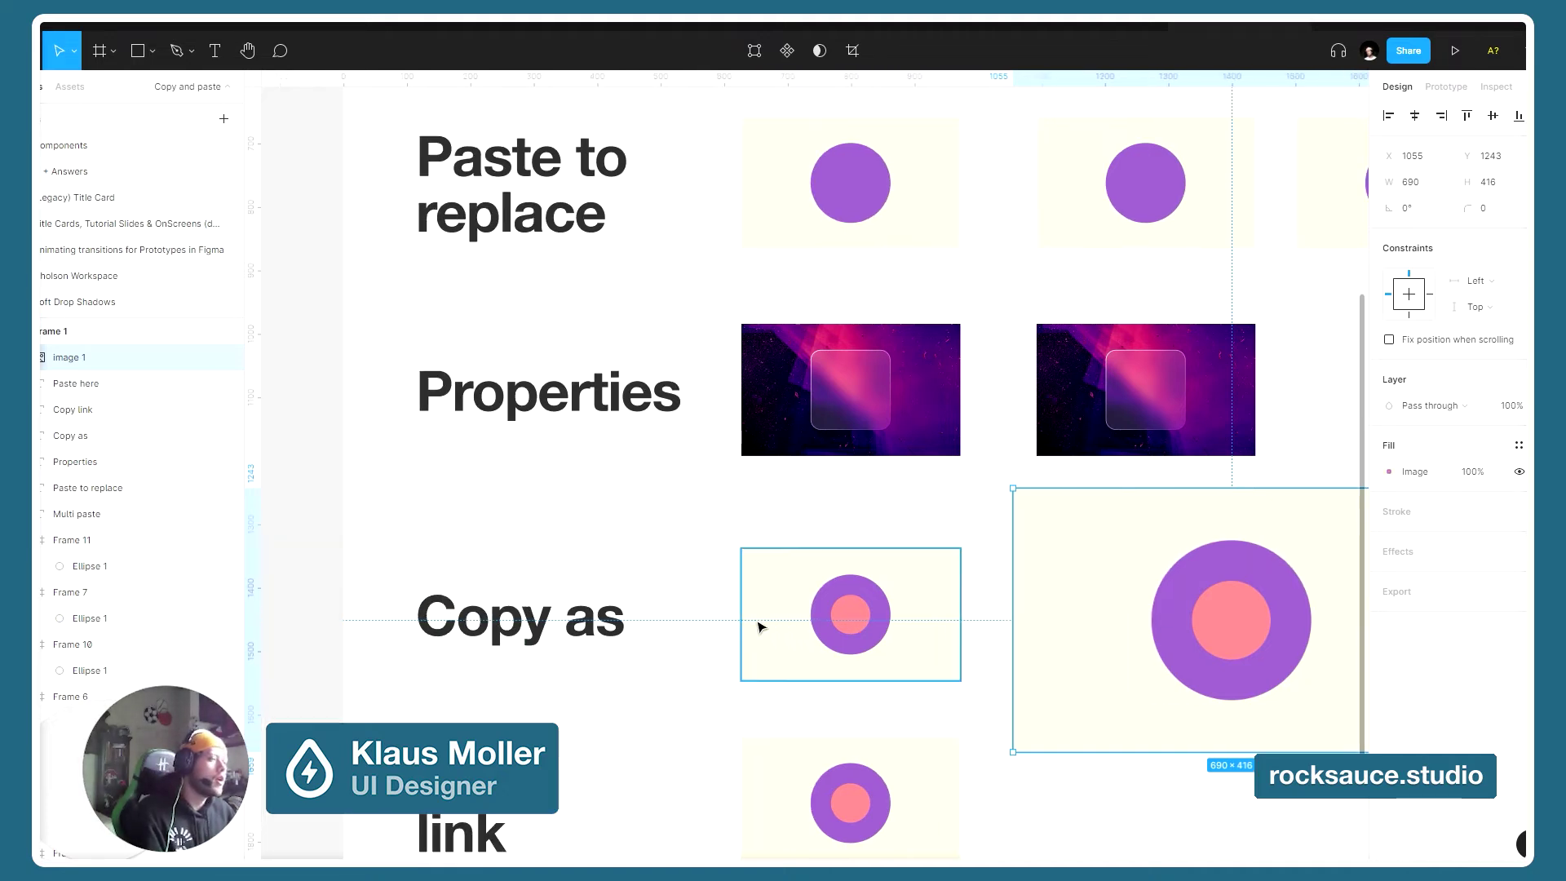
left_click(996, 638)
- Copy the link to the cream frame in the Copy link row
scroll(972, 645, "down", 4)
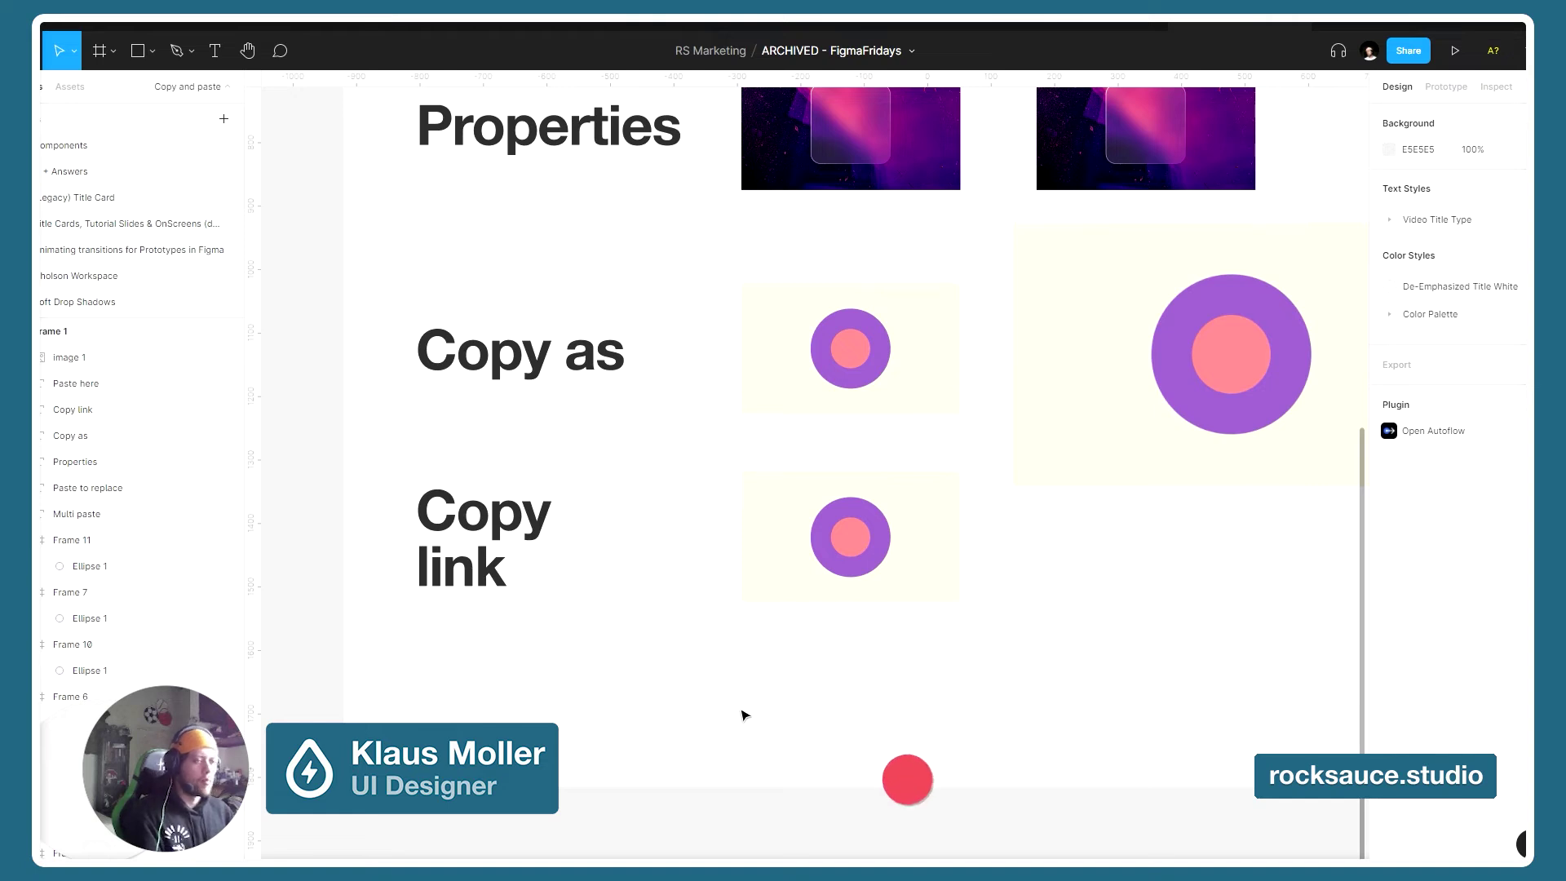
left_click(769, 581)
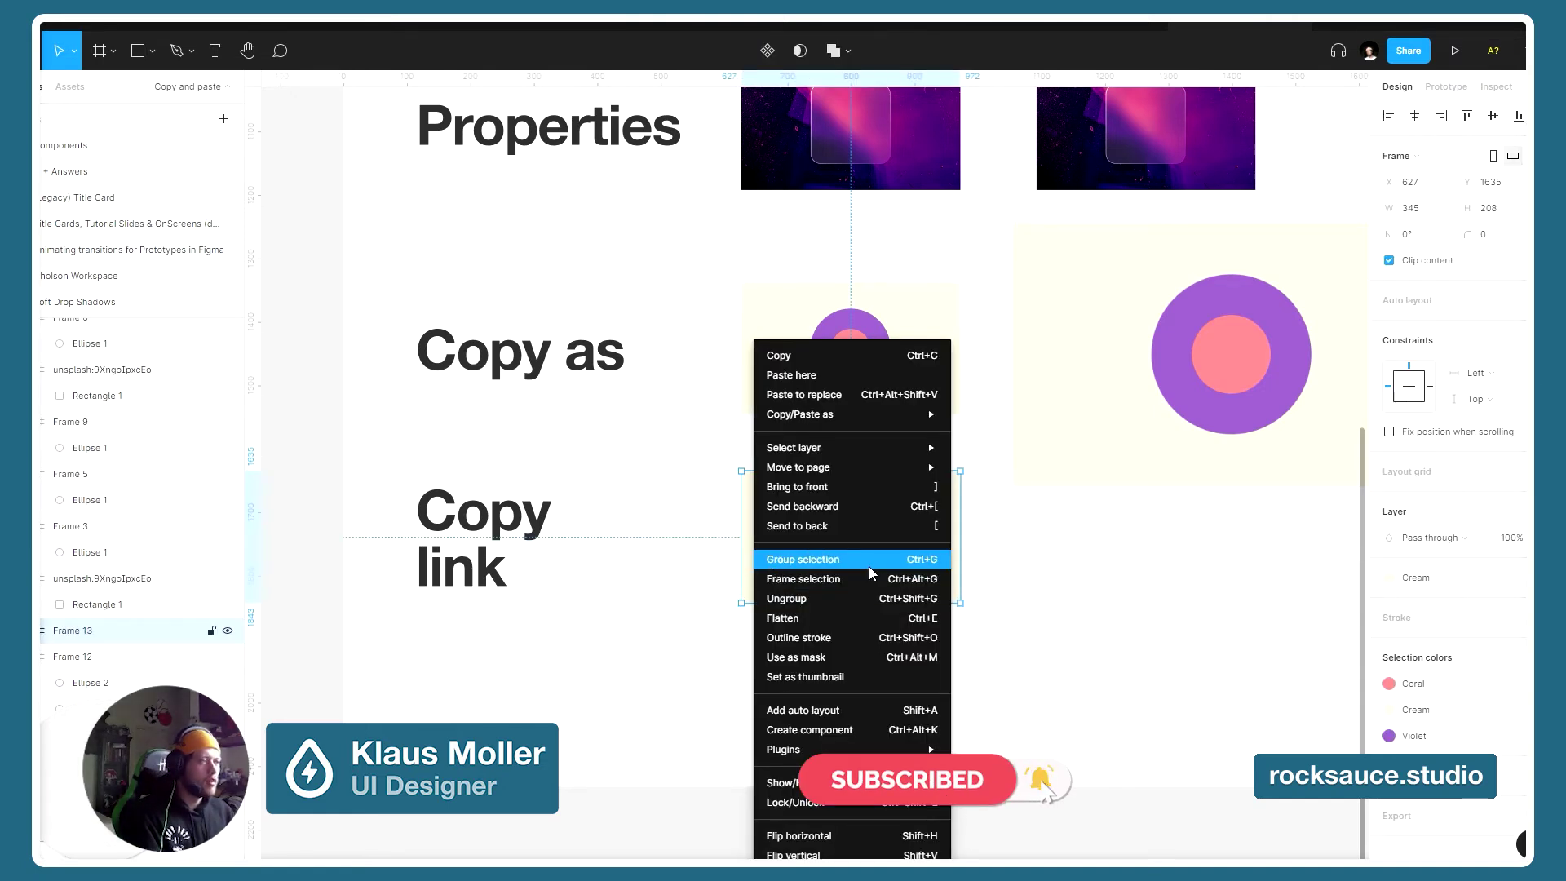
mouse_move(865, 414)
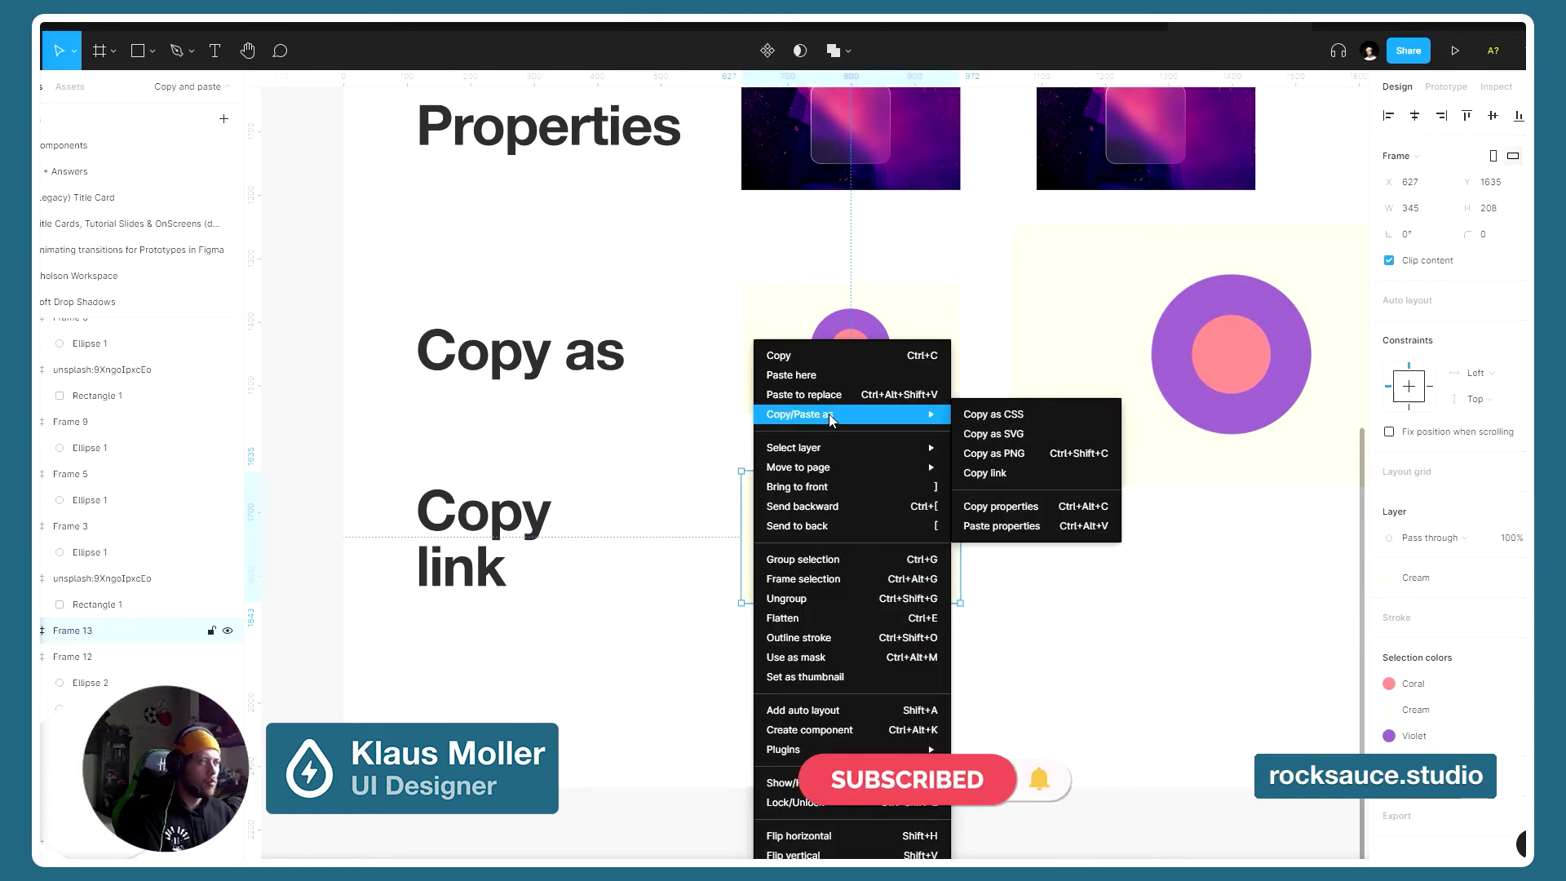
left_click(1017, 473)
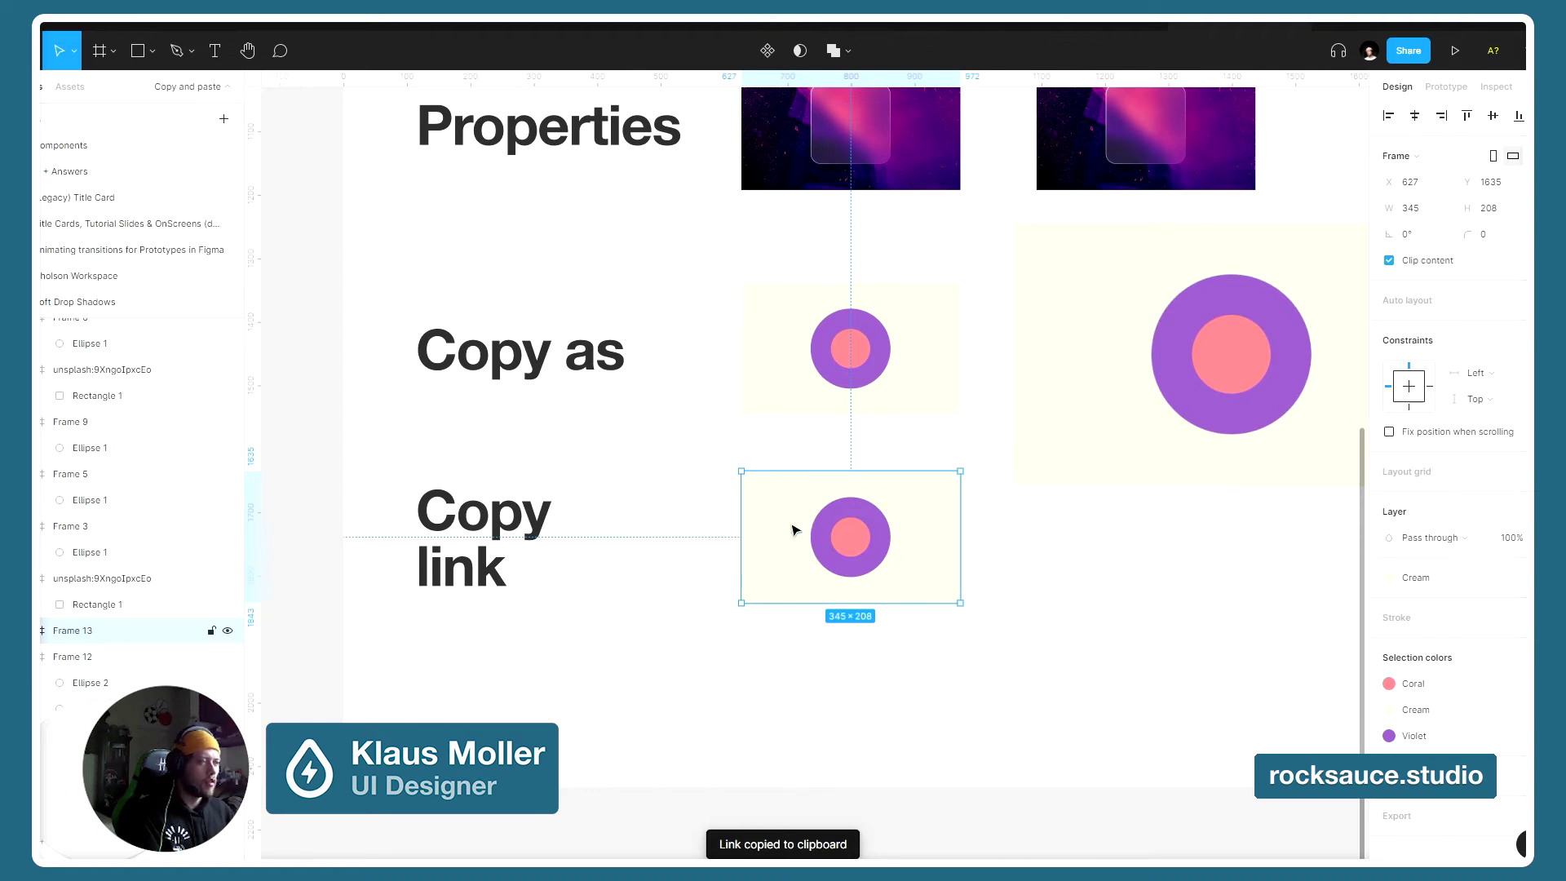
- Paste the copied frame link as a new text layer to the right of the Copy link frame
scroll(868, 526, "up", 5)
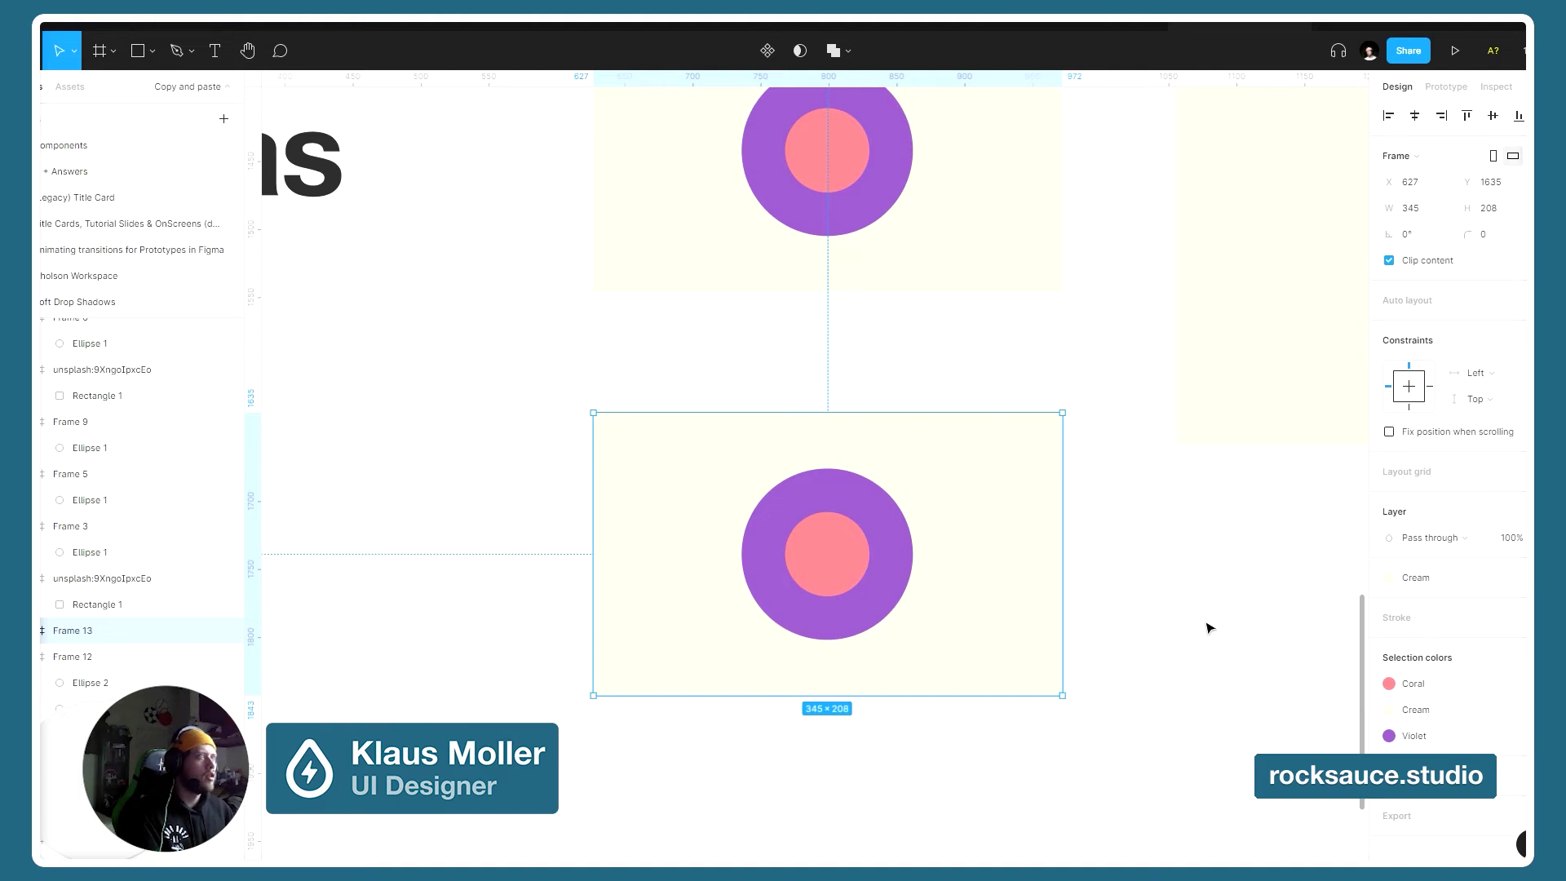
scroll(1063, 615, "right", 5)
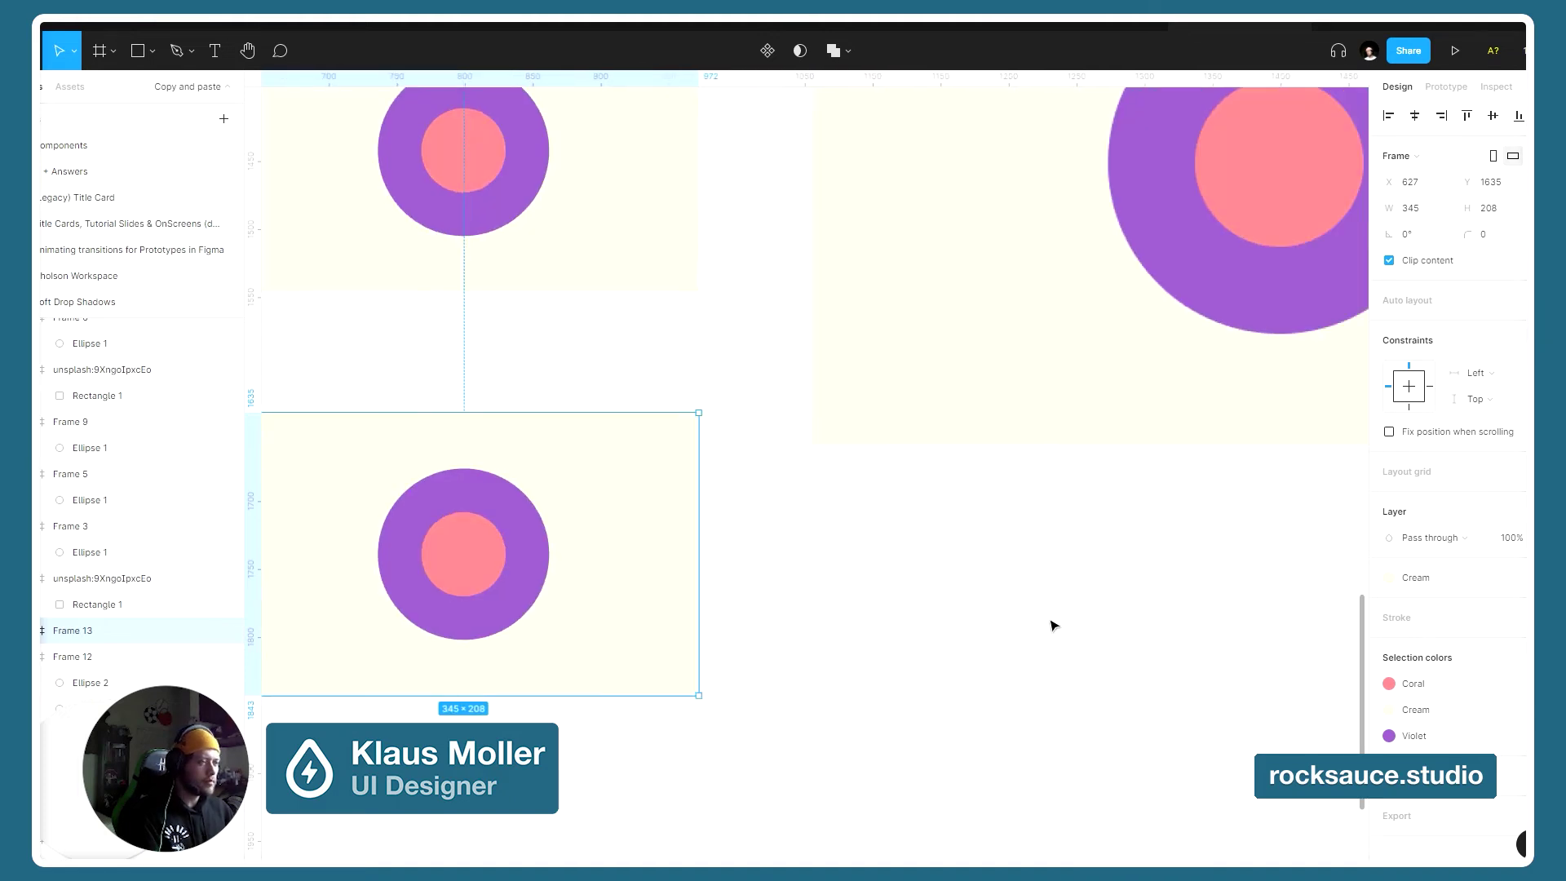
left_click(1052, 626)
key("t")
left_click(878, 644)
key("ctrl+v")
- Apply the H5 22 Medium text style to the pasted link and move it up level with the Copy link frame
scroll(1027, 588, "down", 3)
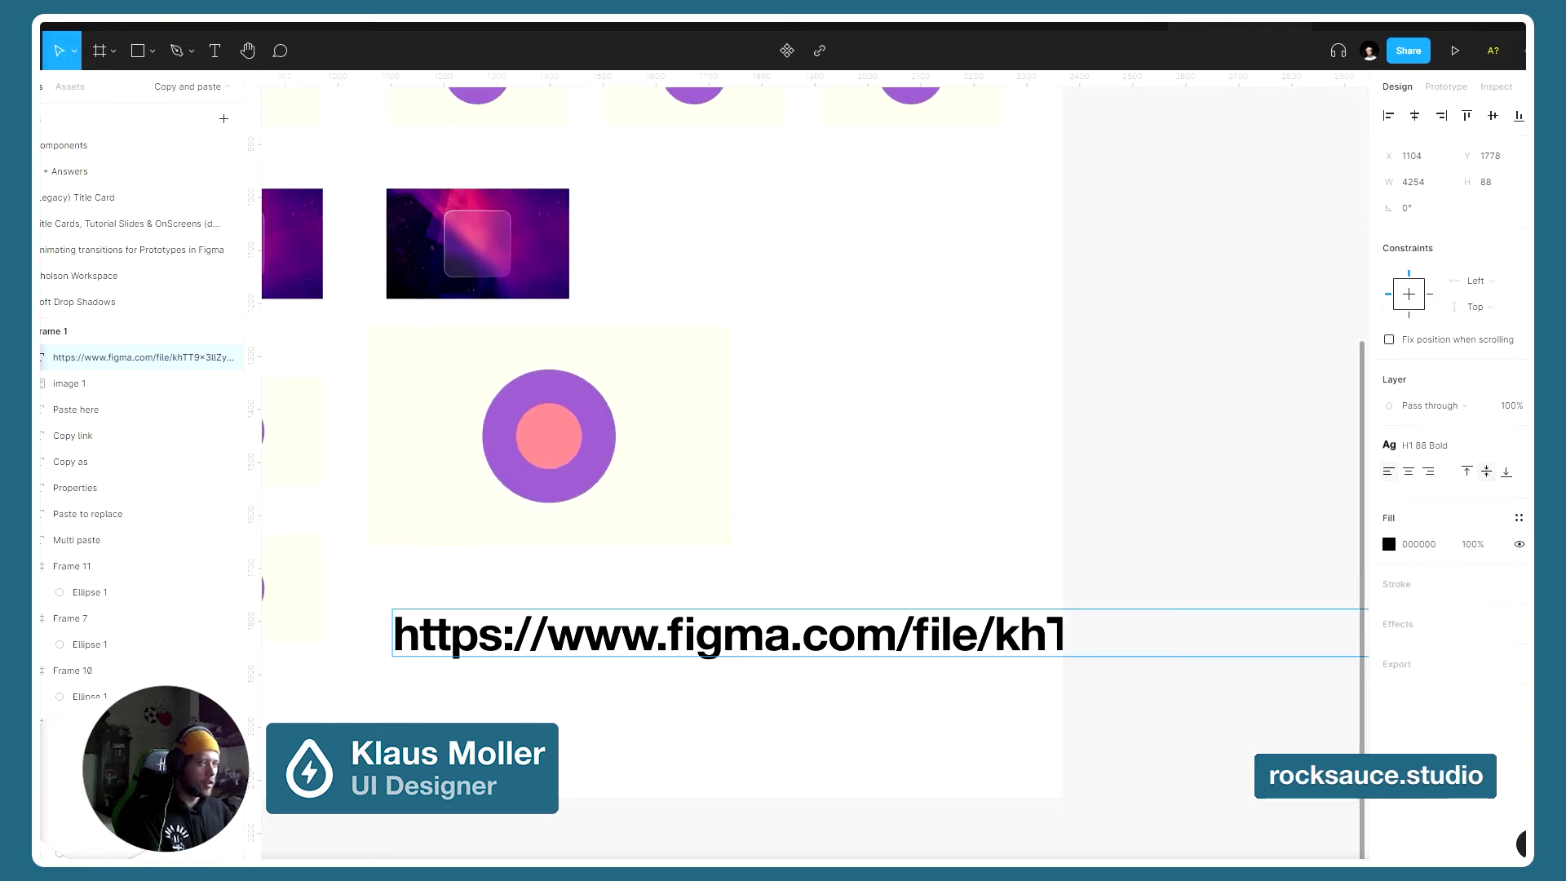
scroll(967, 617, "down", 3)
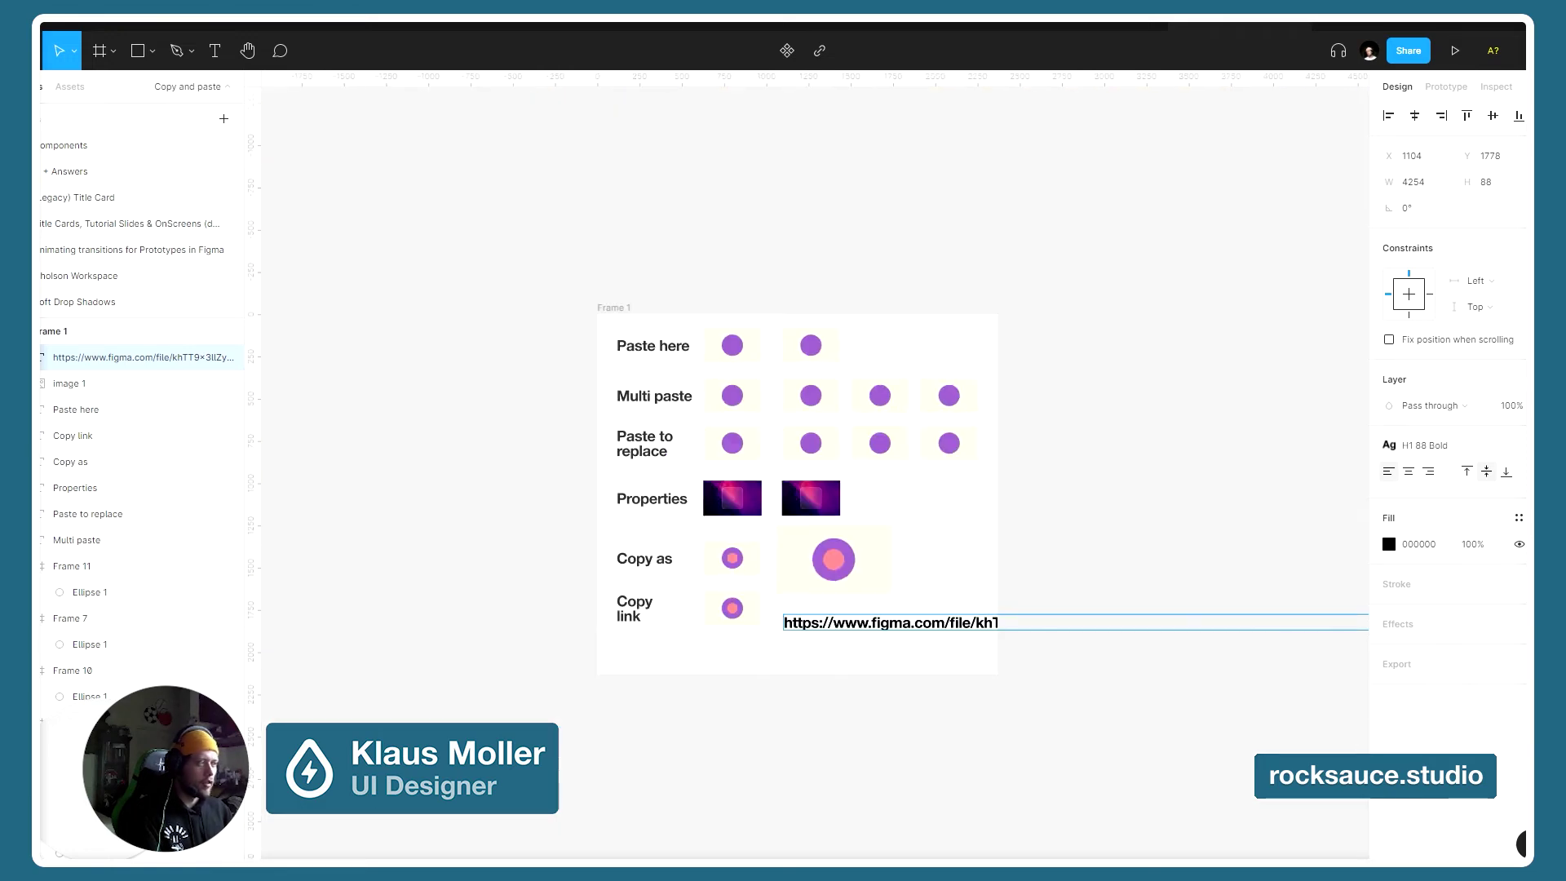
left_click(1428, 446)
scroll(1449, 706, "down", 2)
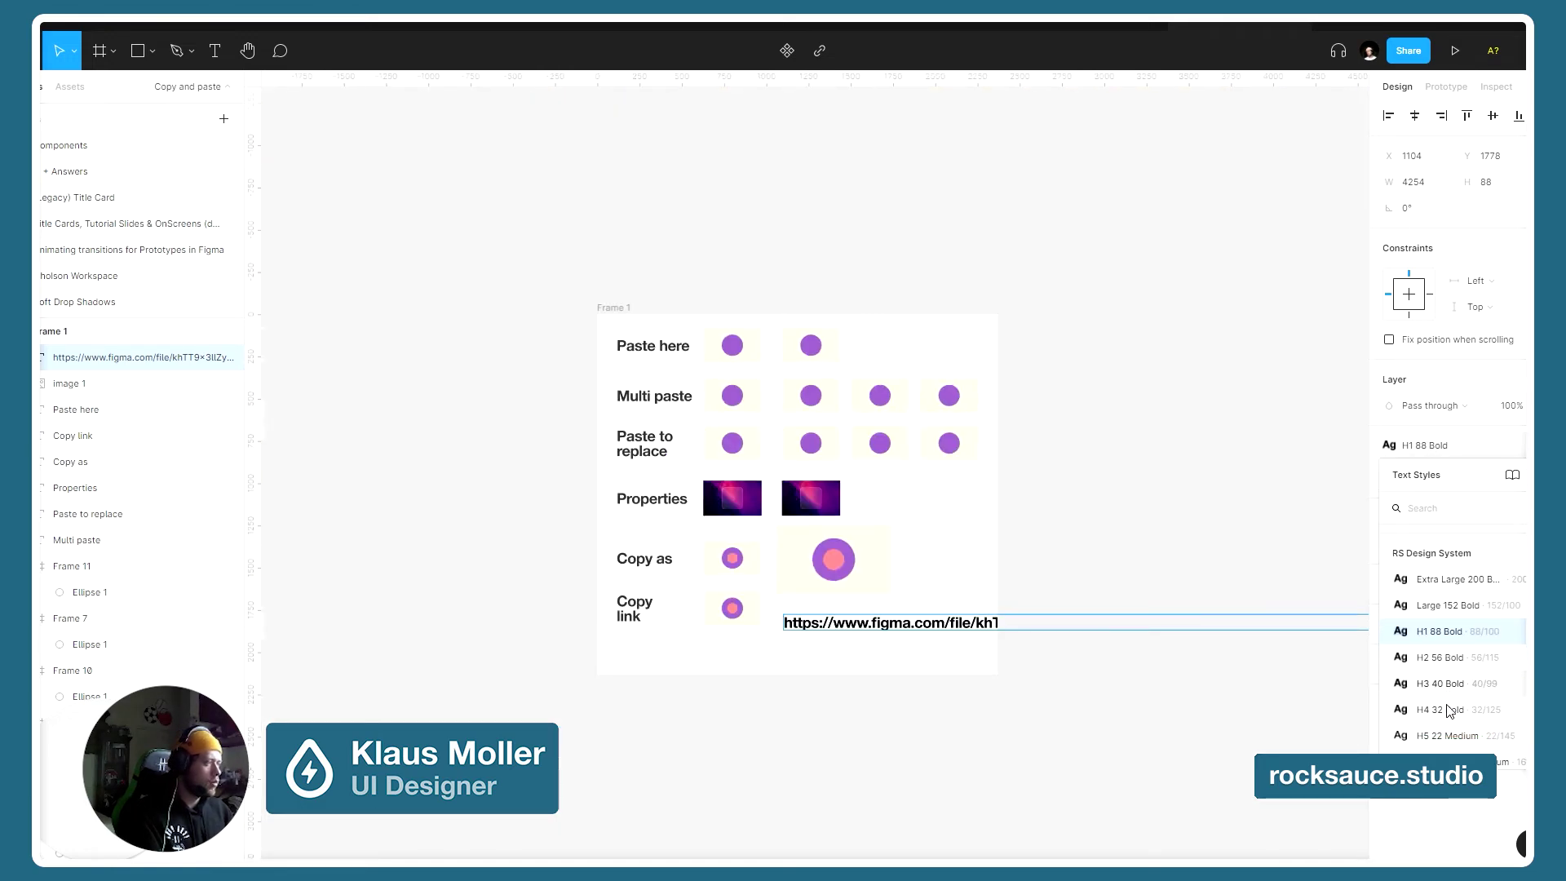
left_click(1448, 644)
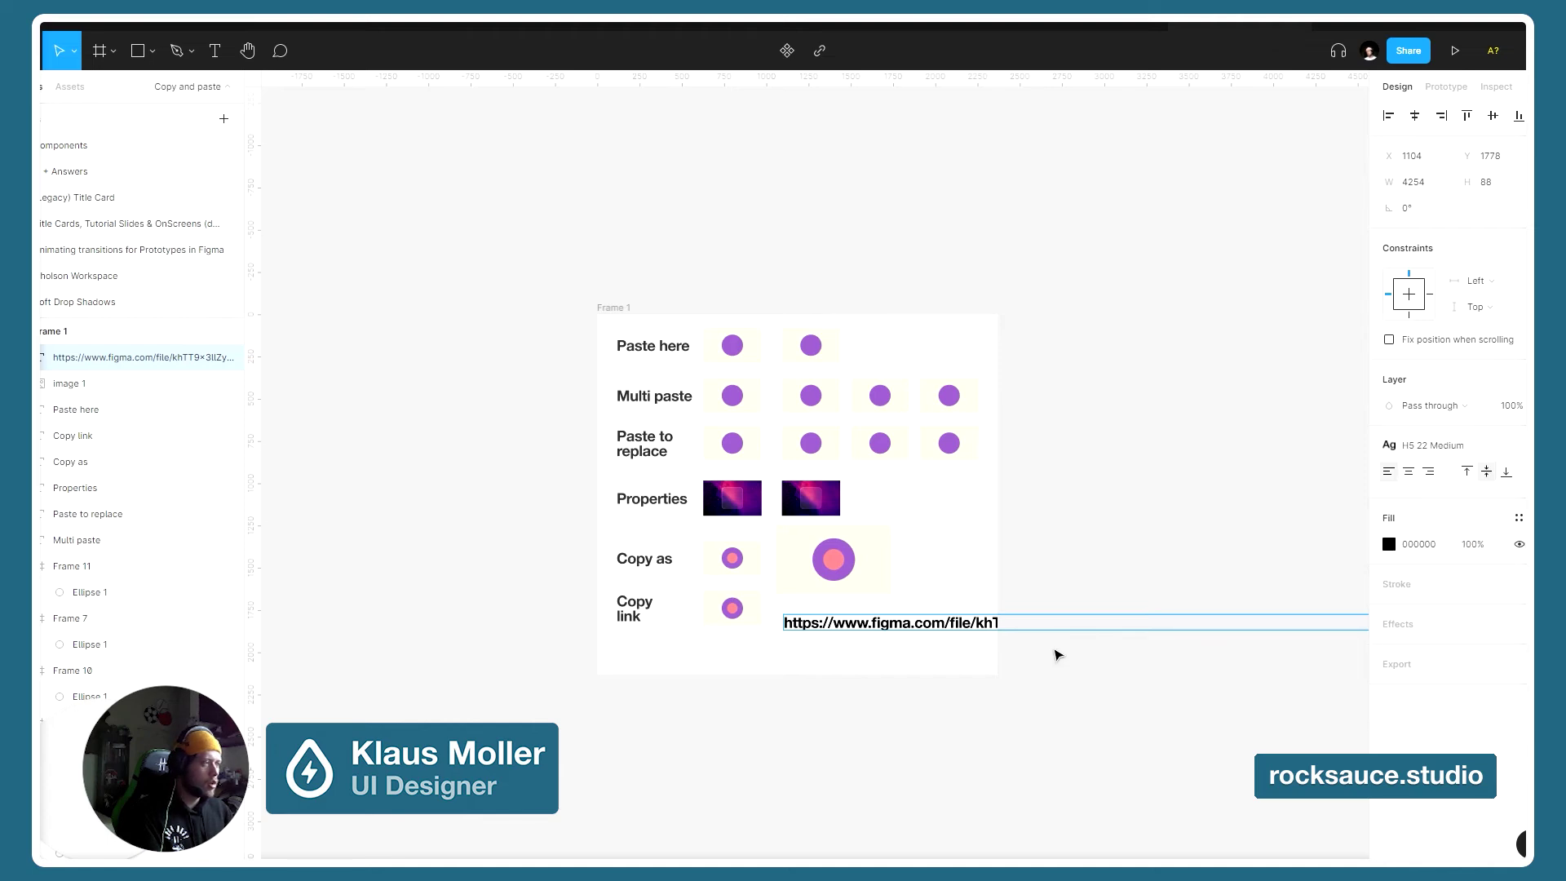
left_click(1436, 445)
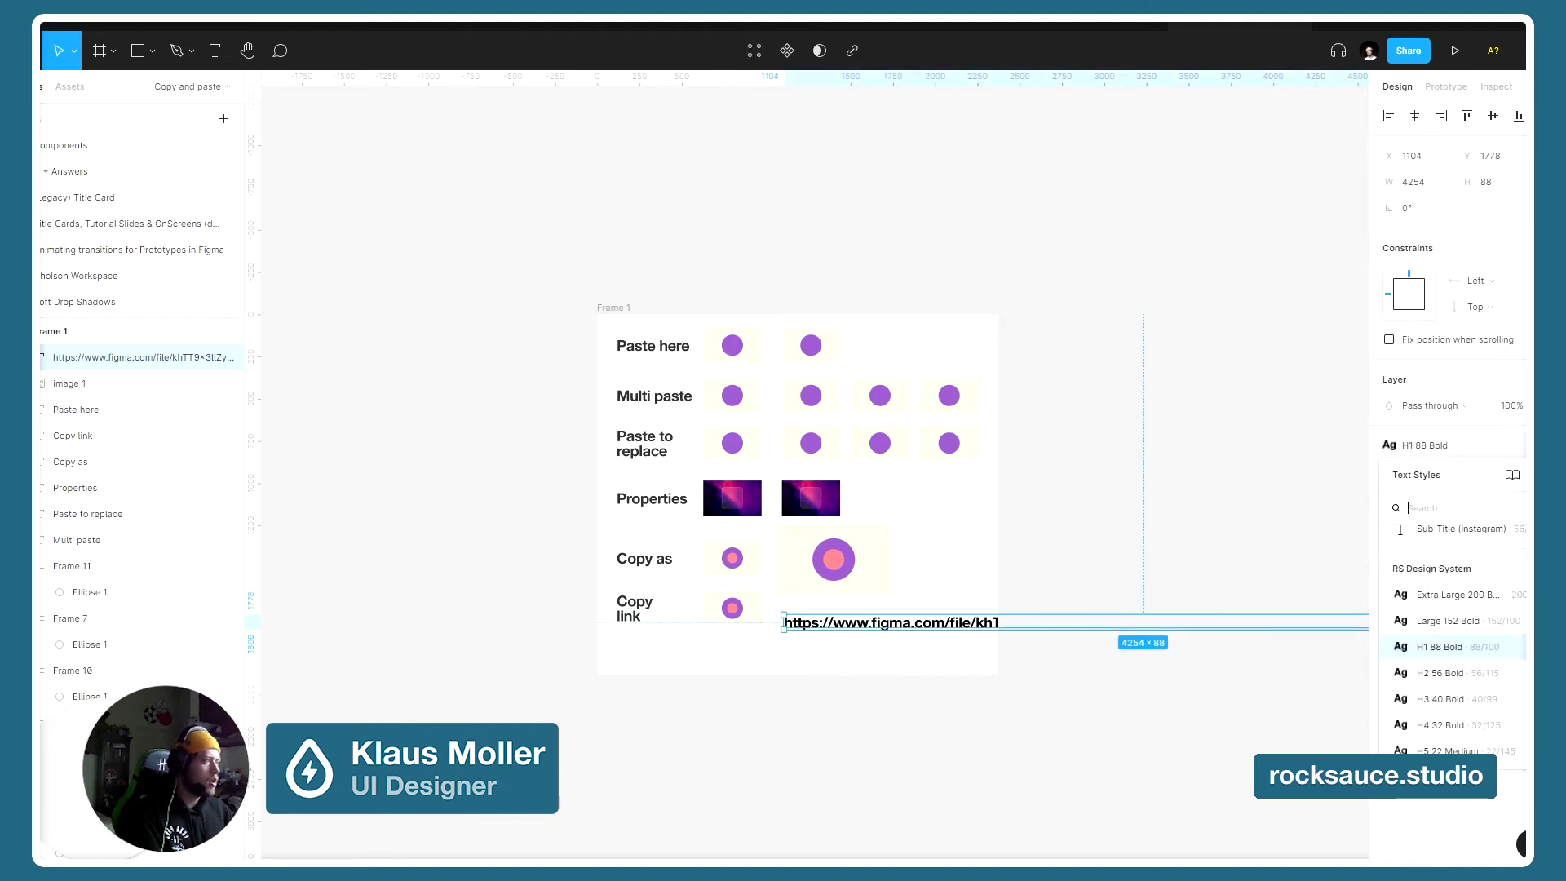
scroll(1448, 712, "down", 2)
left_click(1444, 695)
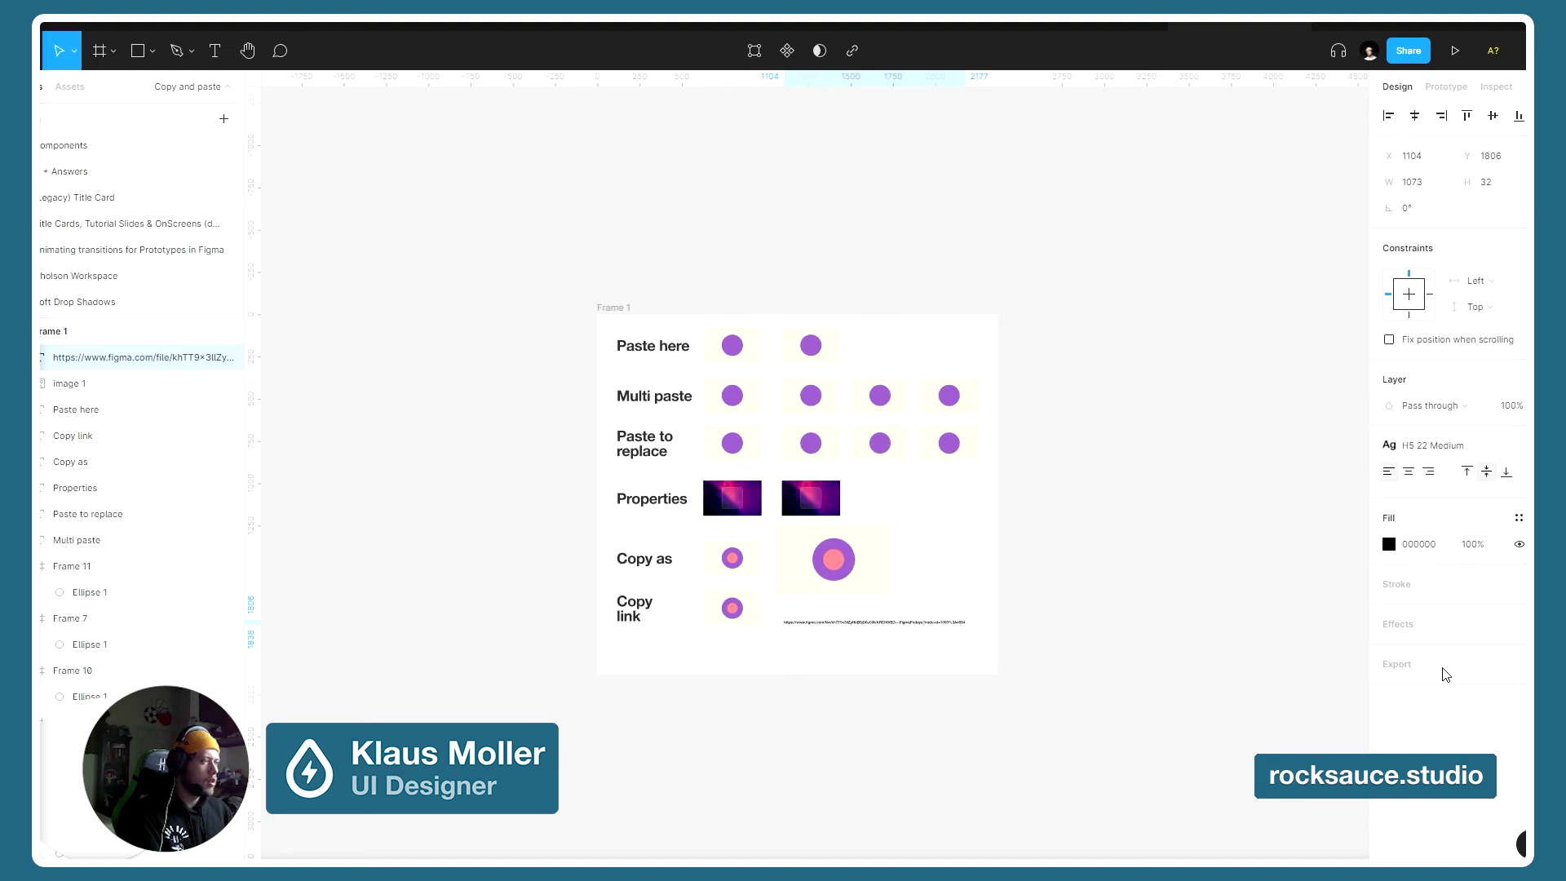
scroll(871, 653, "up", 5)
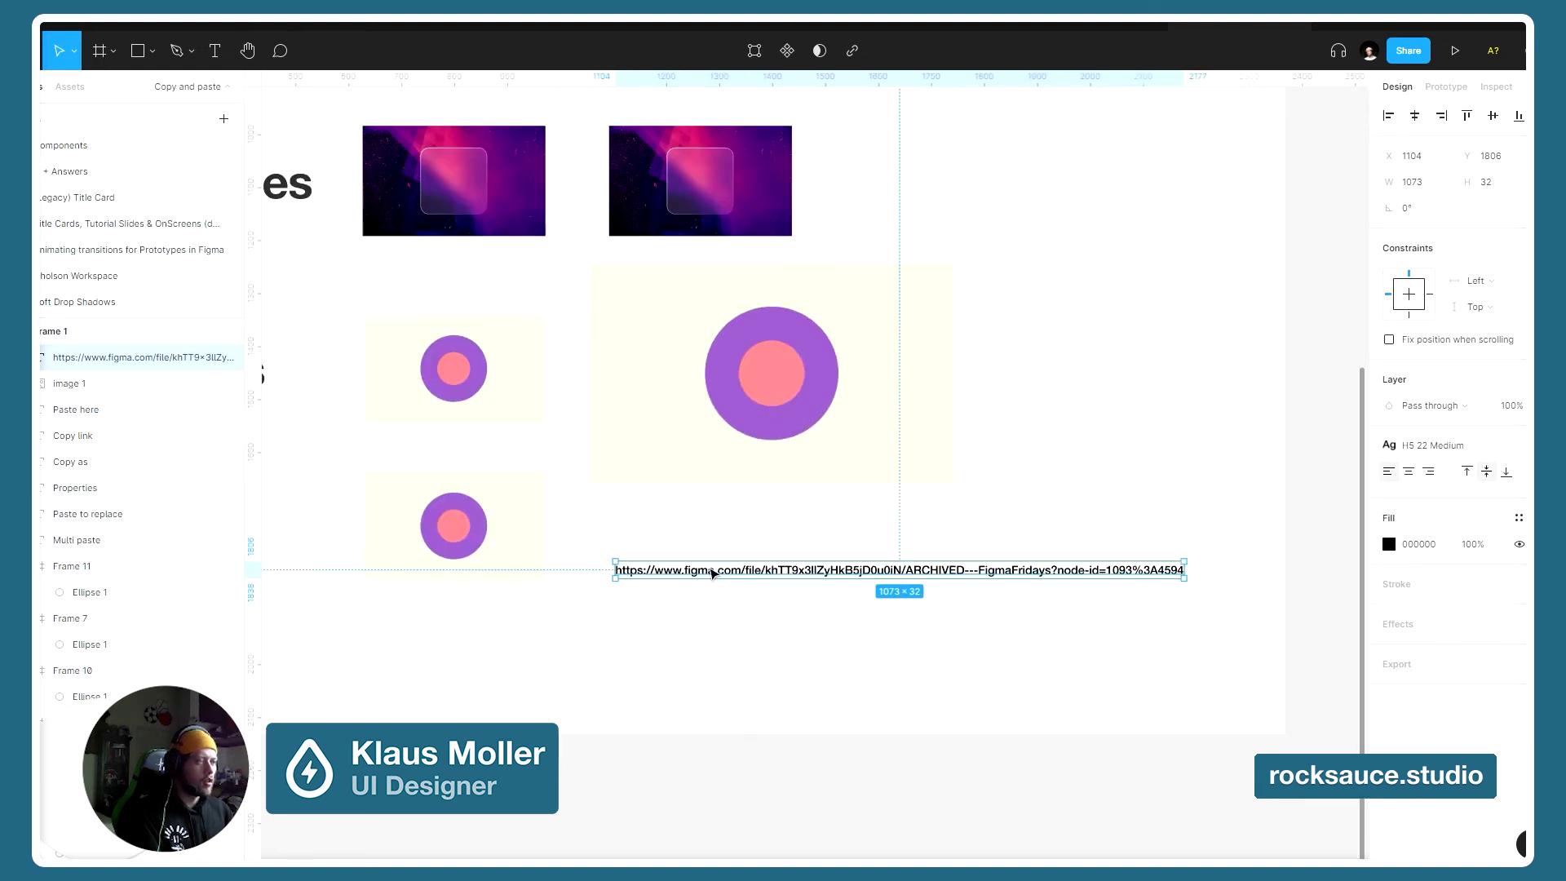
left_click_drag(709, 566, 677, 540)
scroll(783, 608, "left", 5)
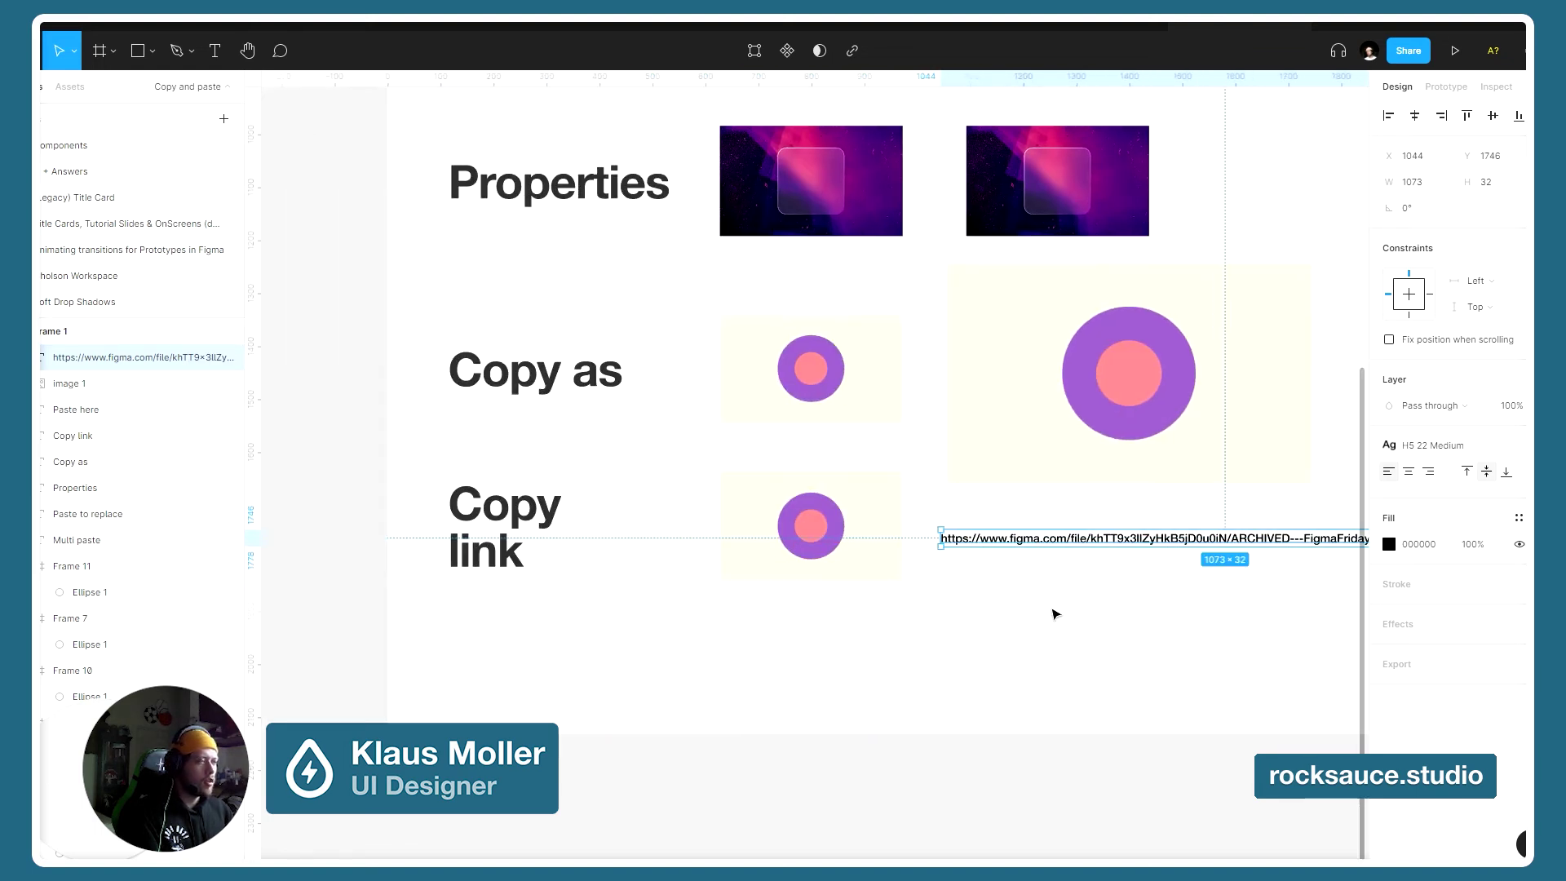
- Select the cream frame in the Copy link row and zoom to the selection
left_click(761, 487)
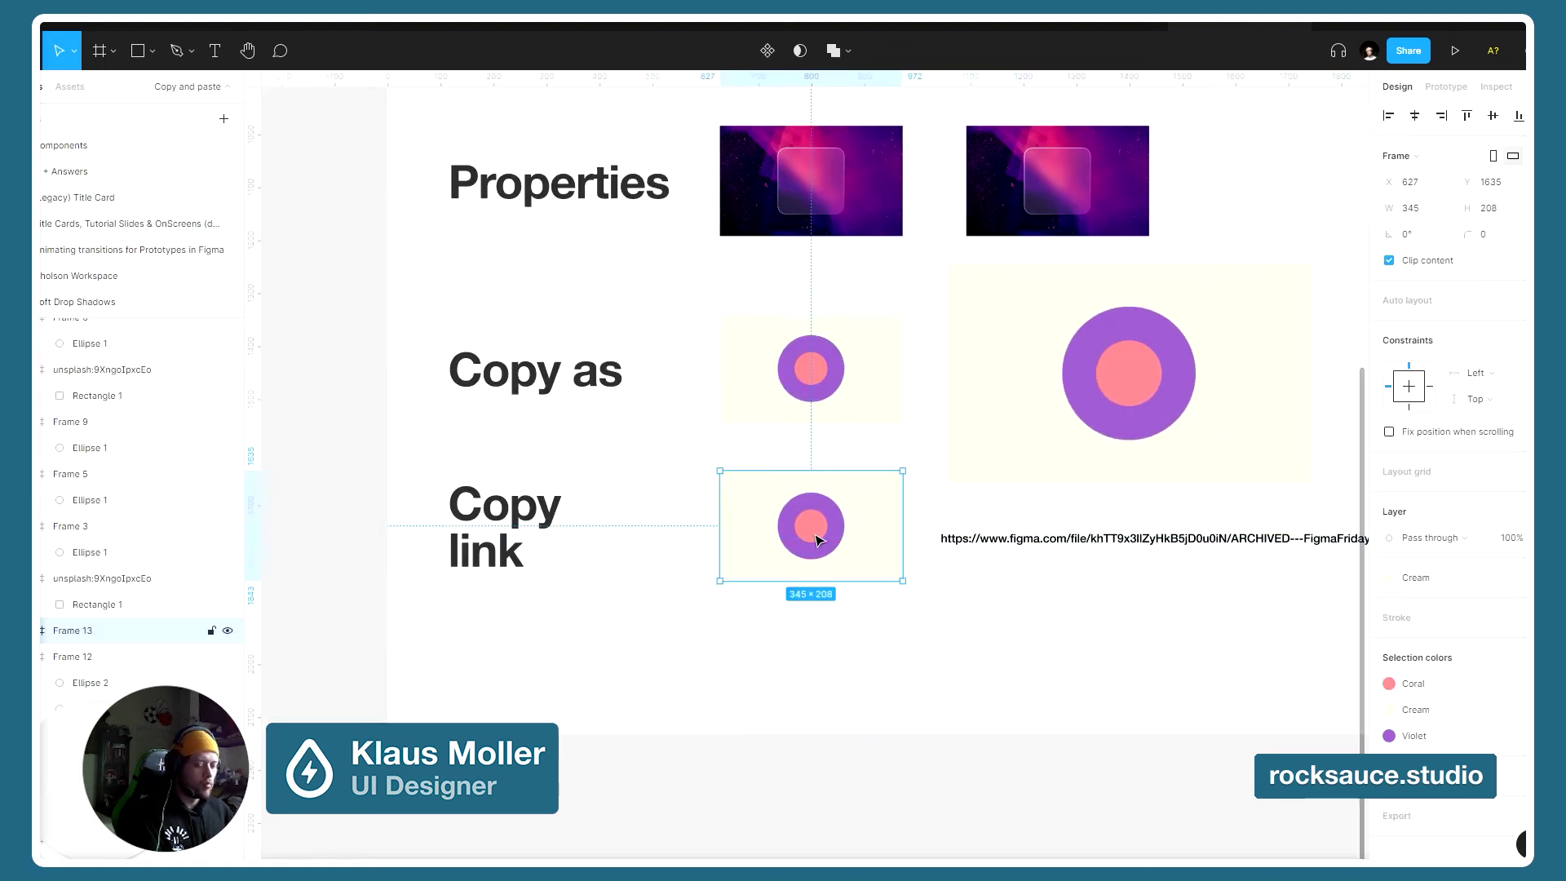
left_click(1077, 552)
left_click(826, 522)
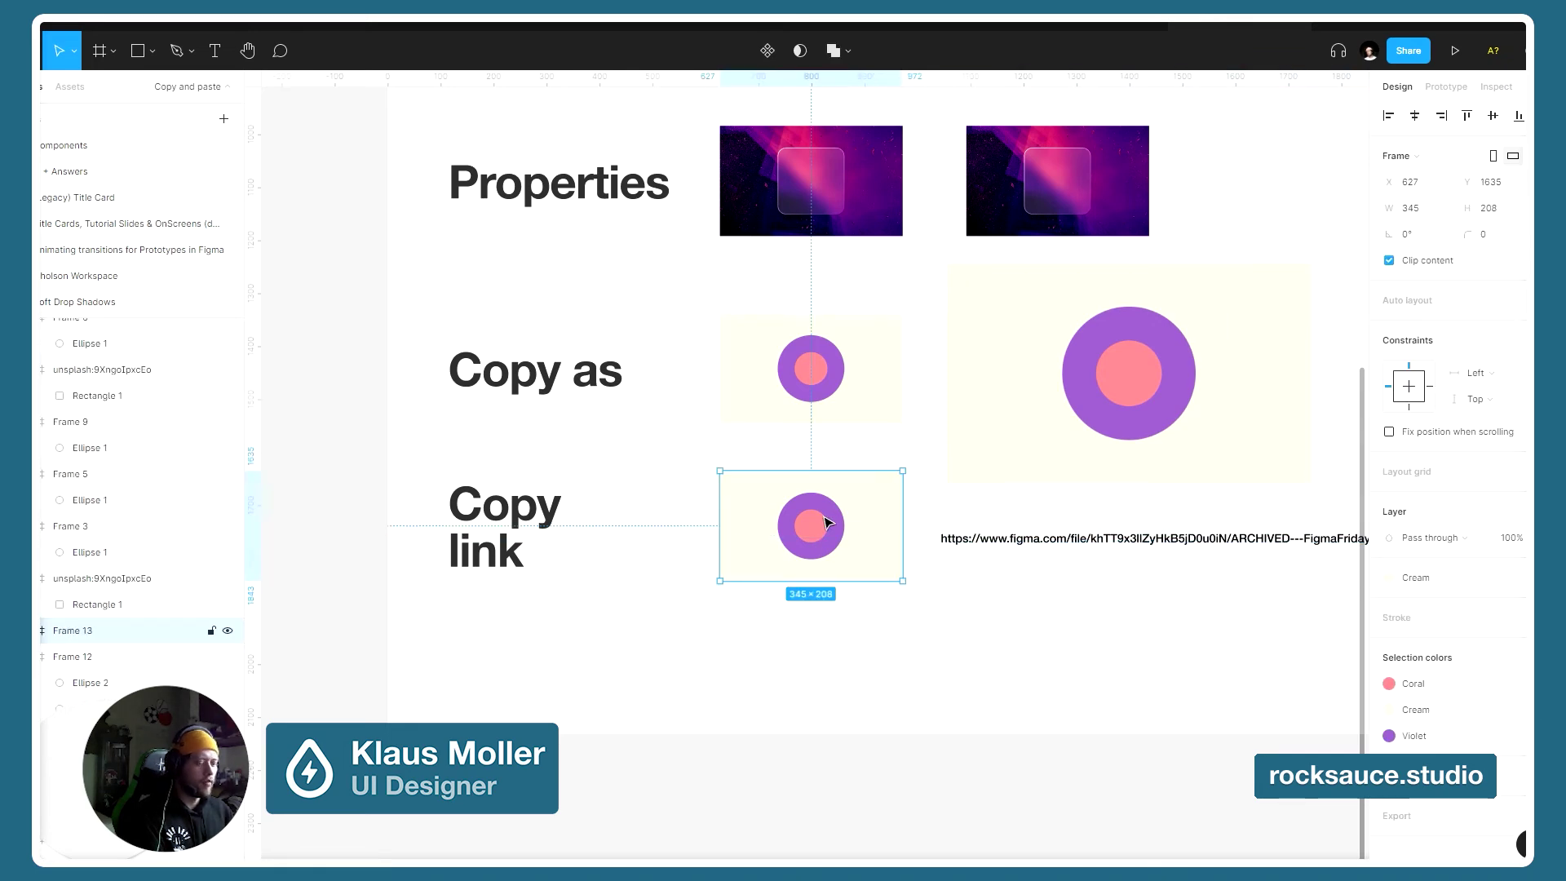
key("shift+2")
key("shift+2")
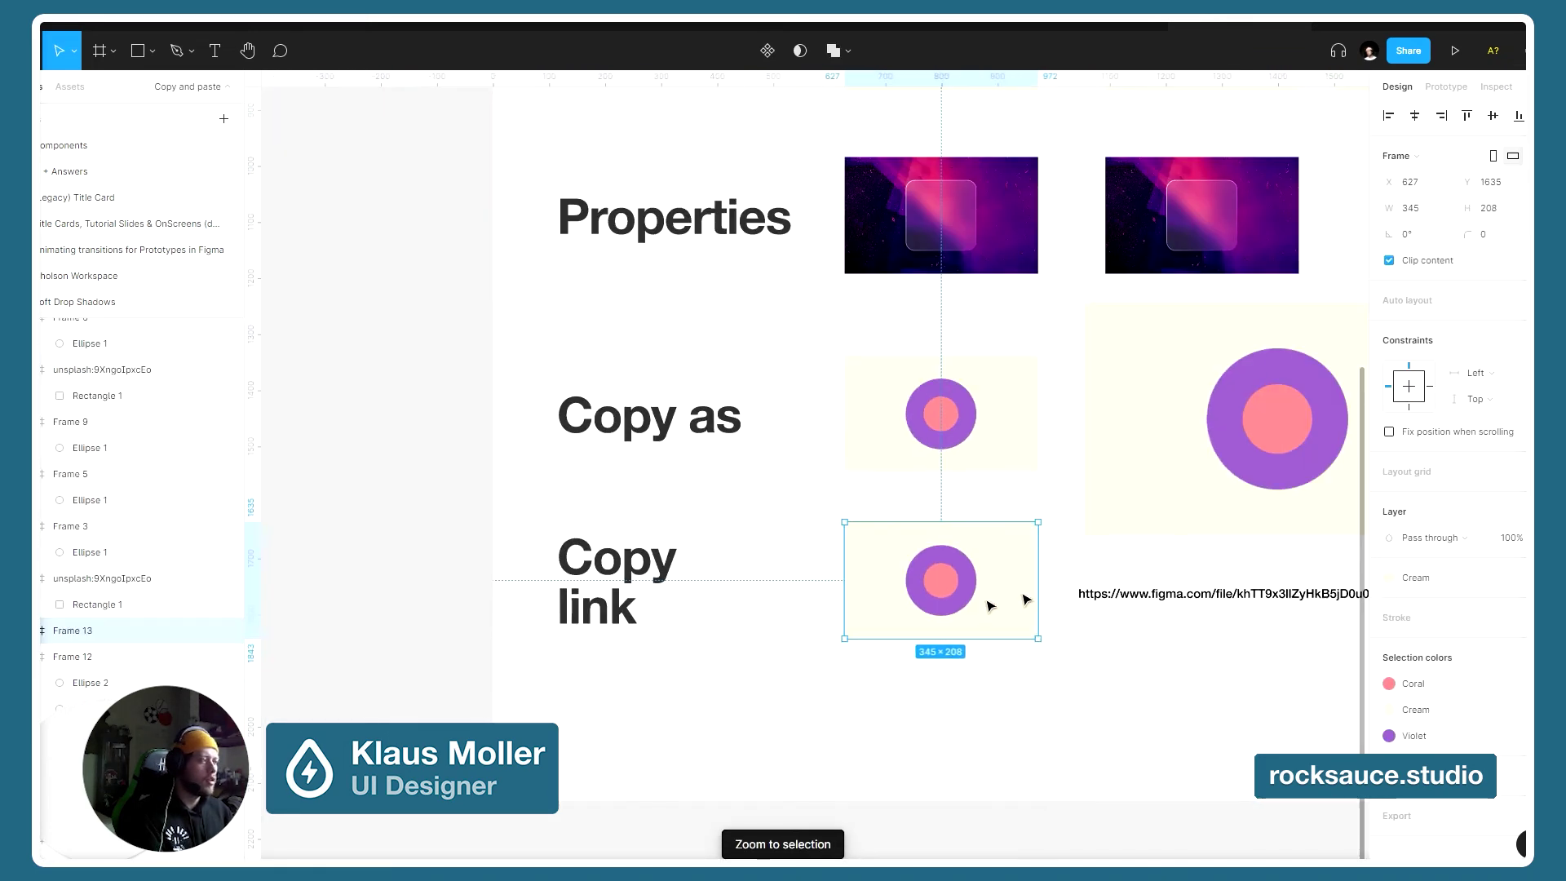
- Delete the pasted link text from the Copy link row
left_click(1207, 593)
key("Delete")
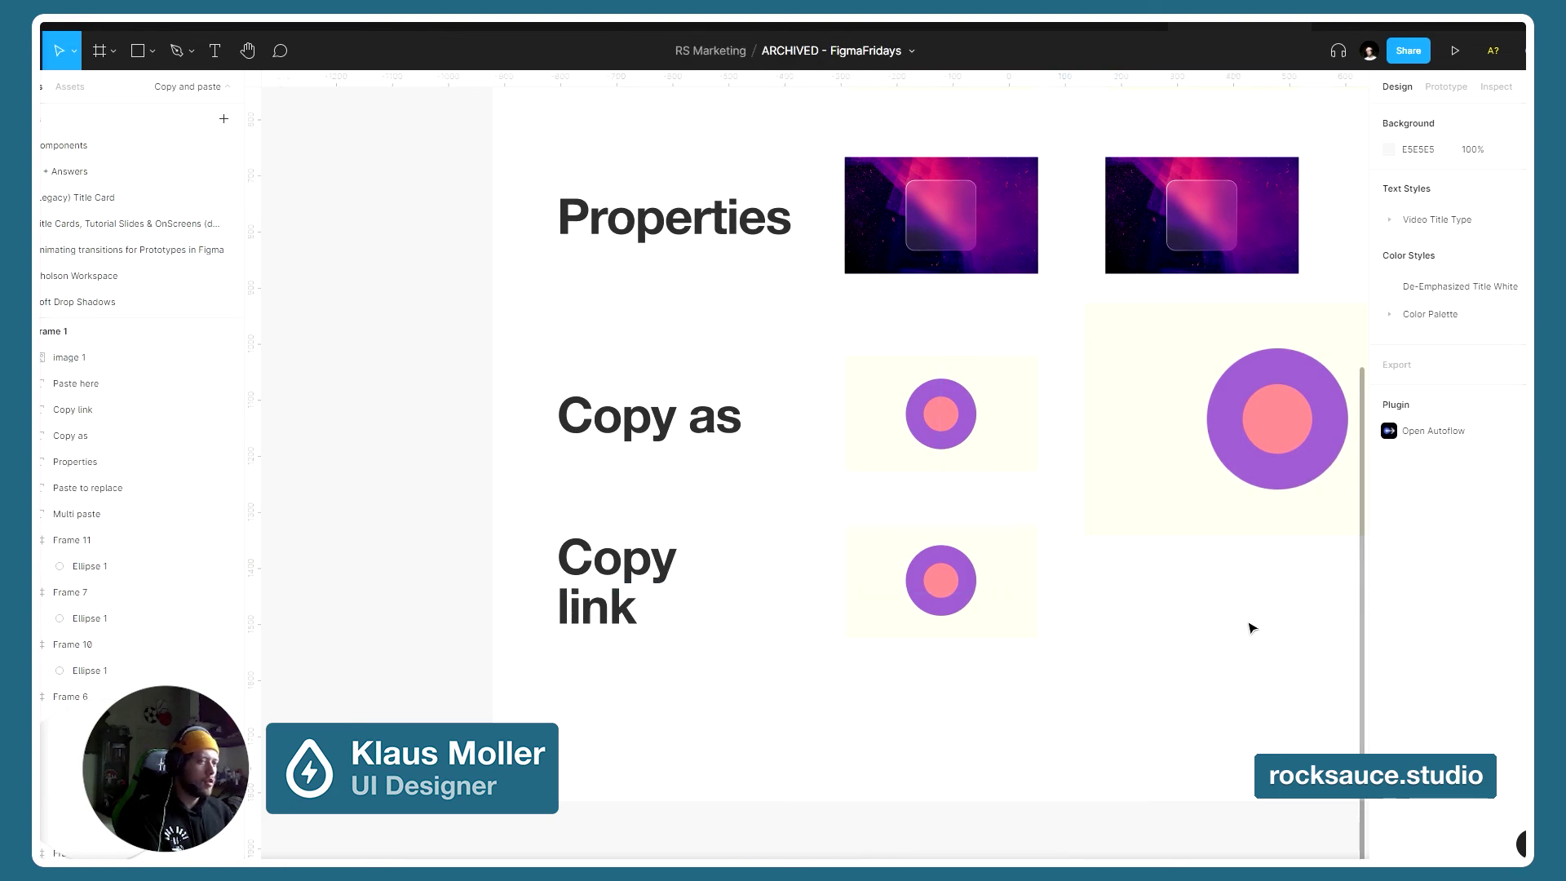